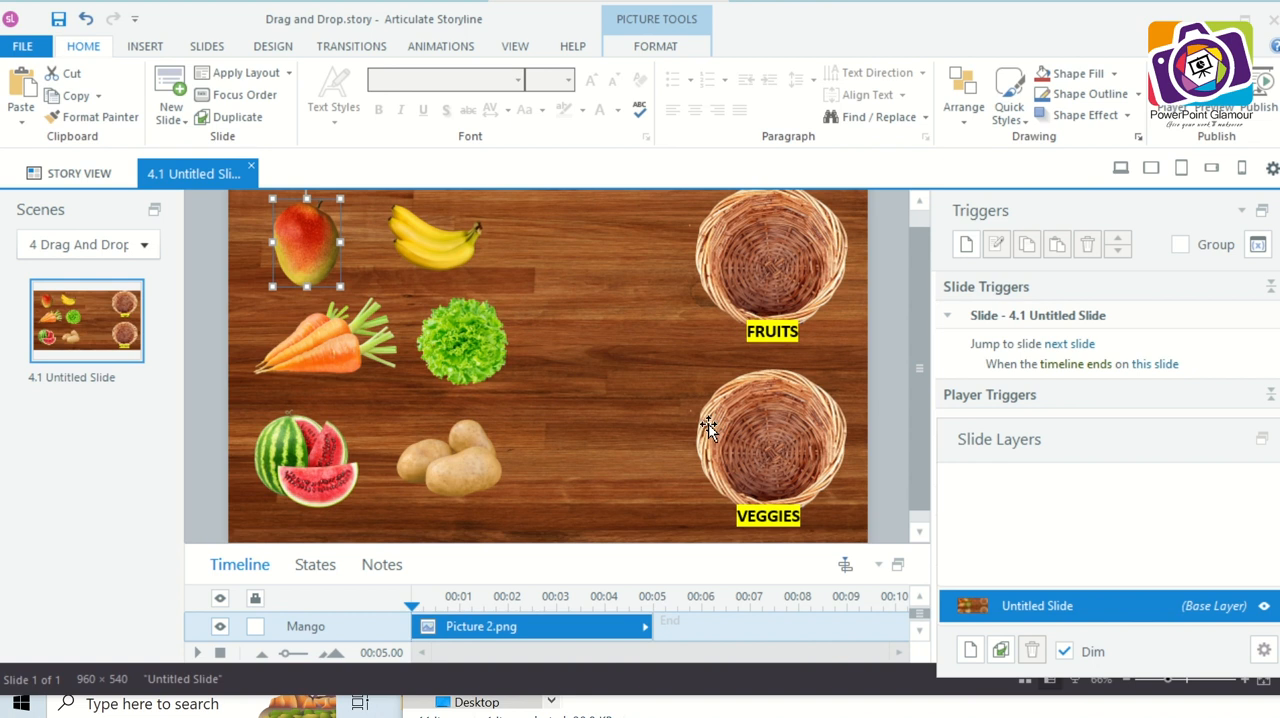
- Check the timeline names of the background, mango, banana, watermelon, potatoes and both basket pictures on the slide
left_click(634, 440)
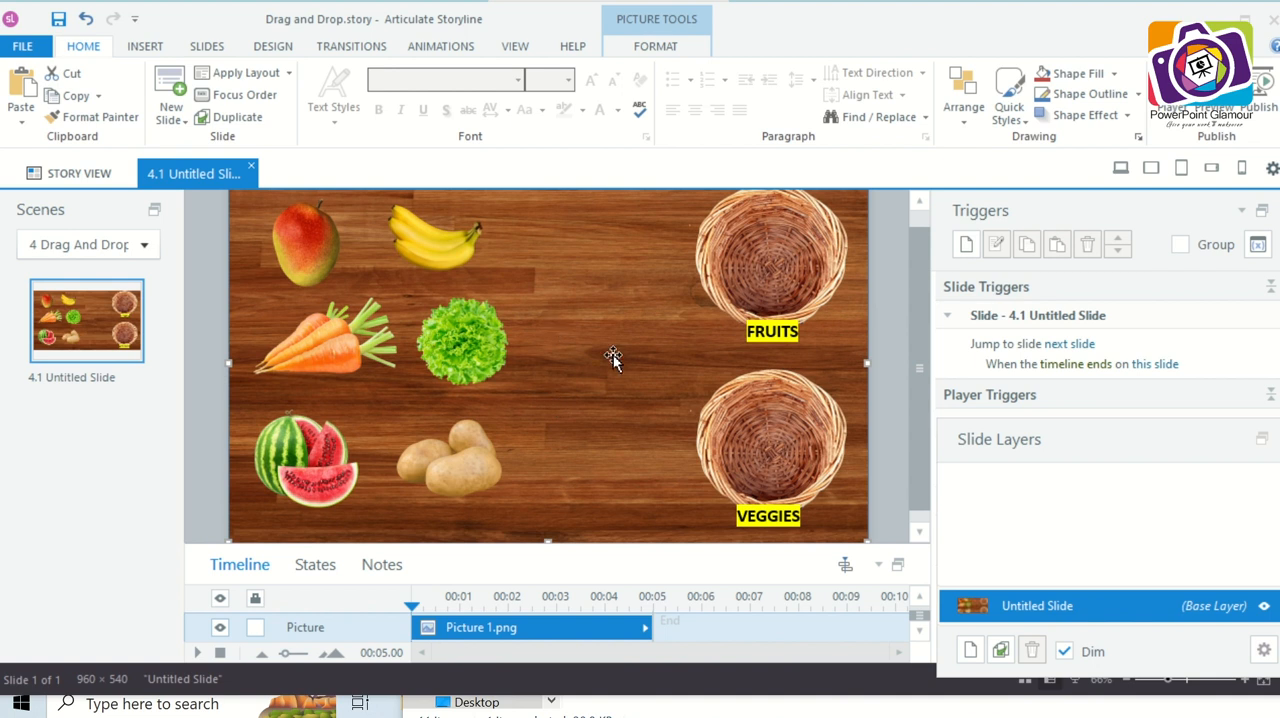
left_click(309, 258)
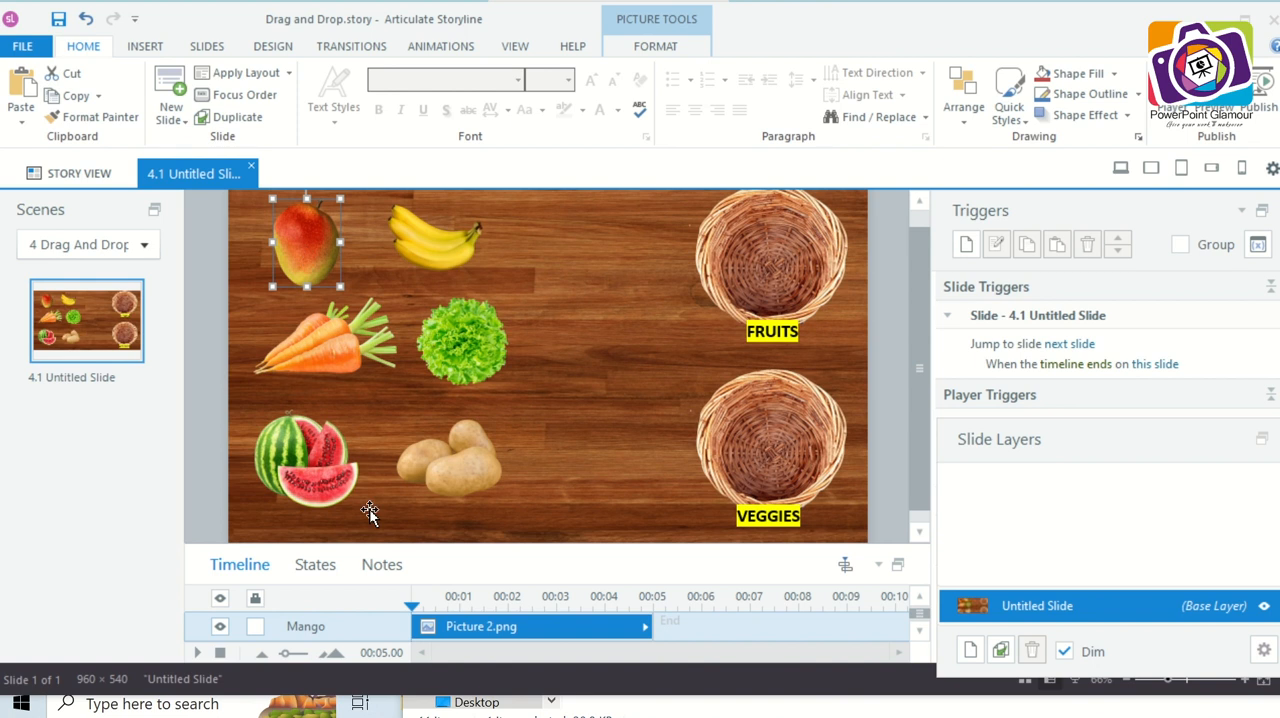
left_click(442, 258)
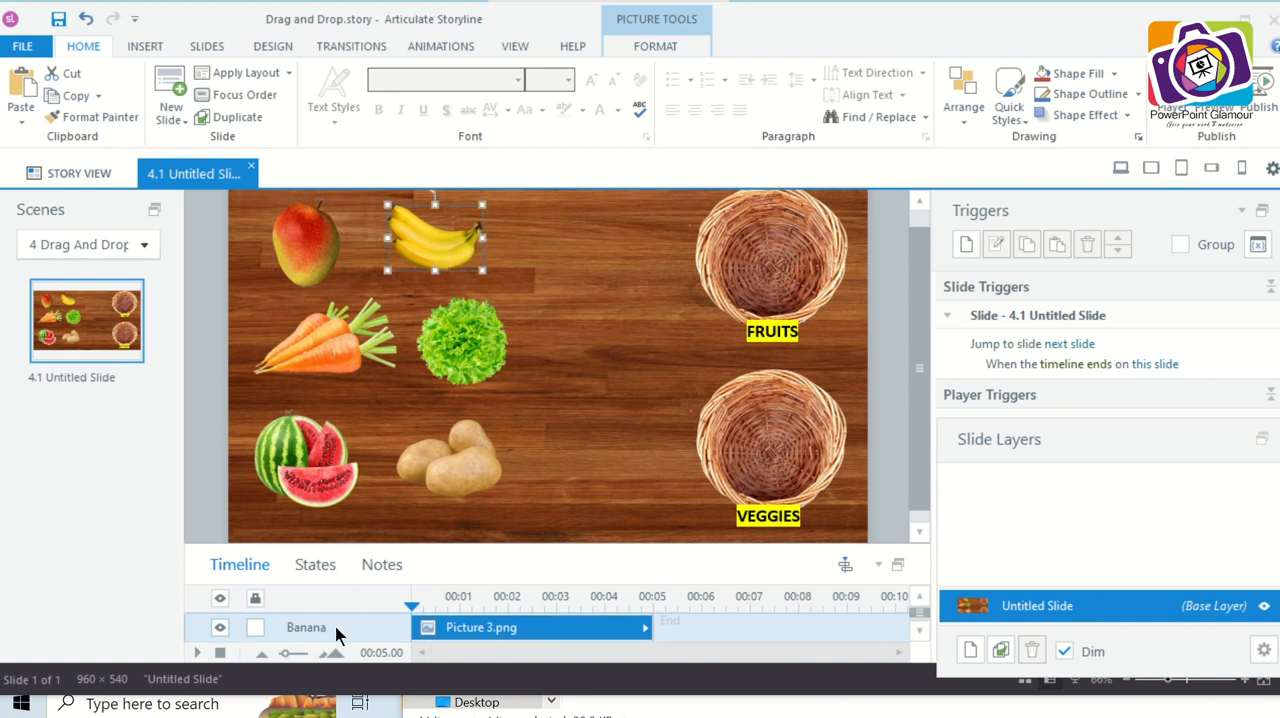
left_click(333, 463)
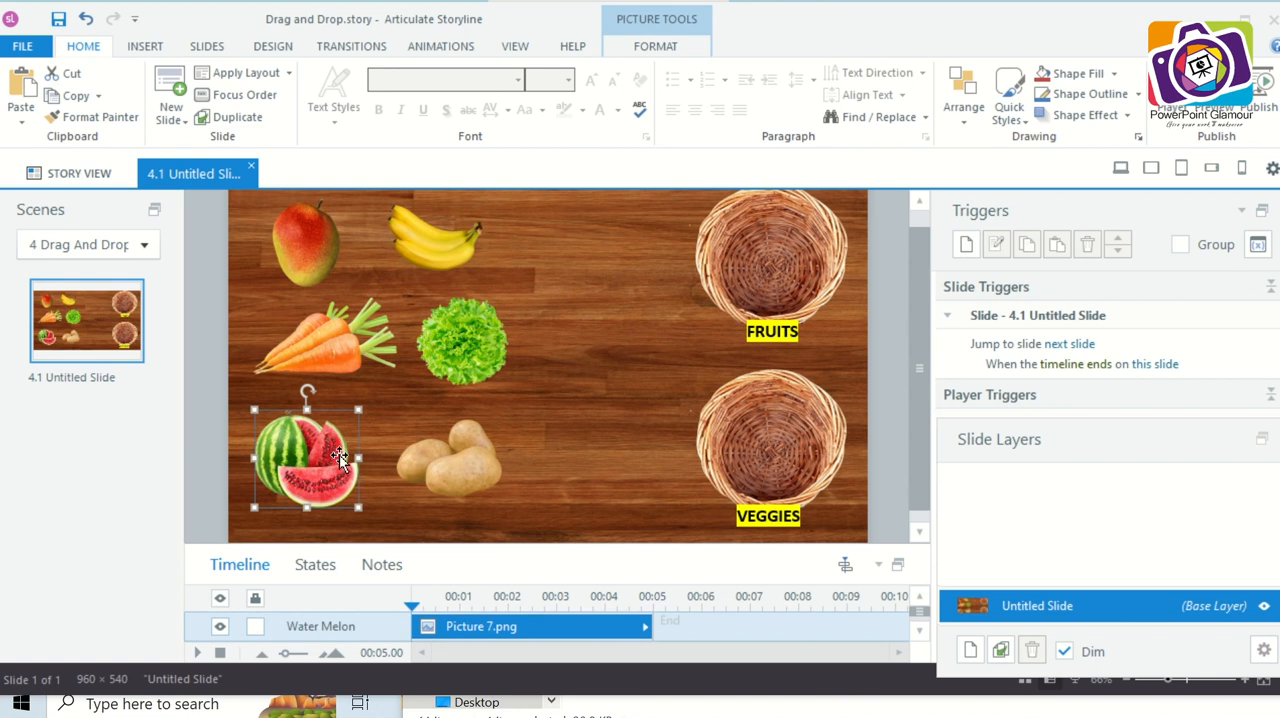
left_click(463, 480)
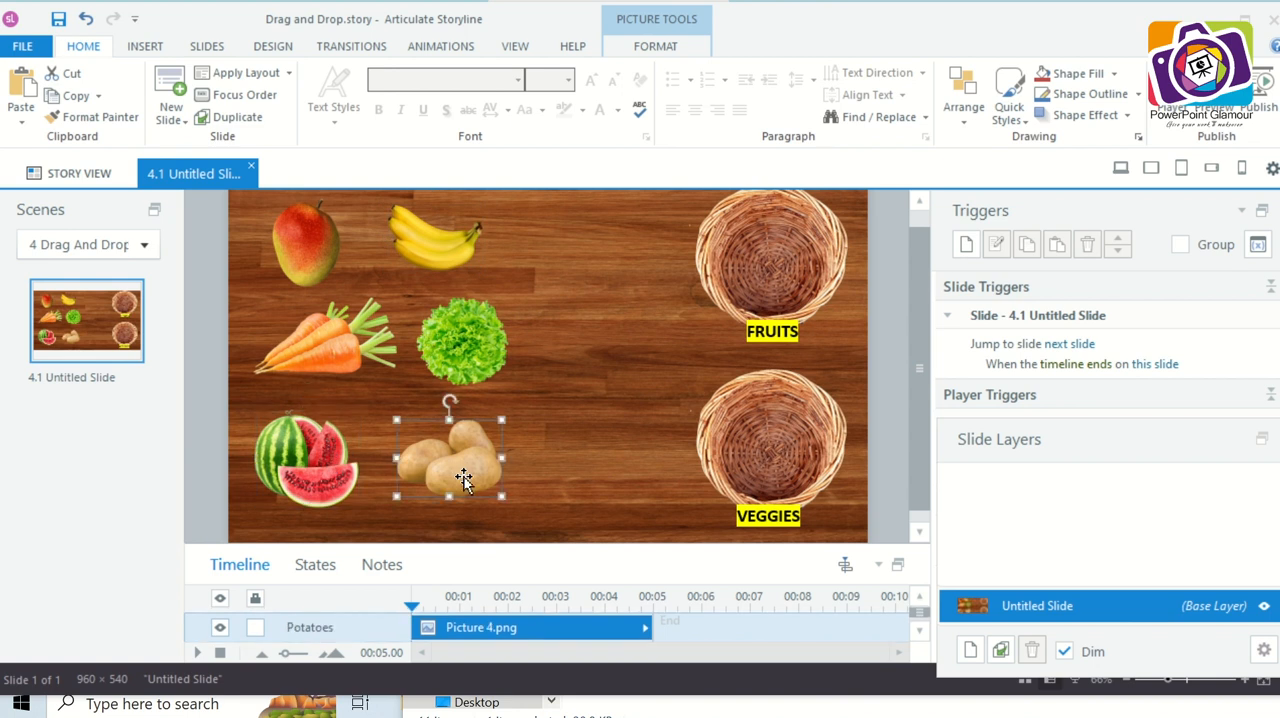
left_click(791, 263)
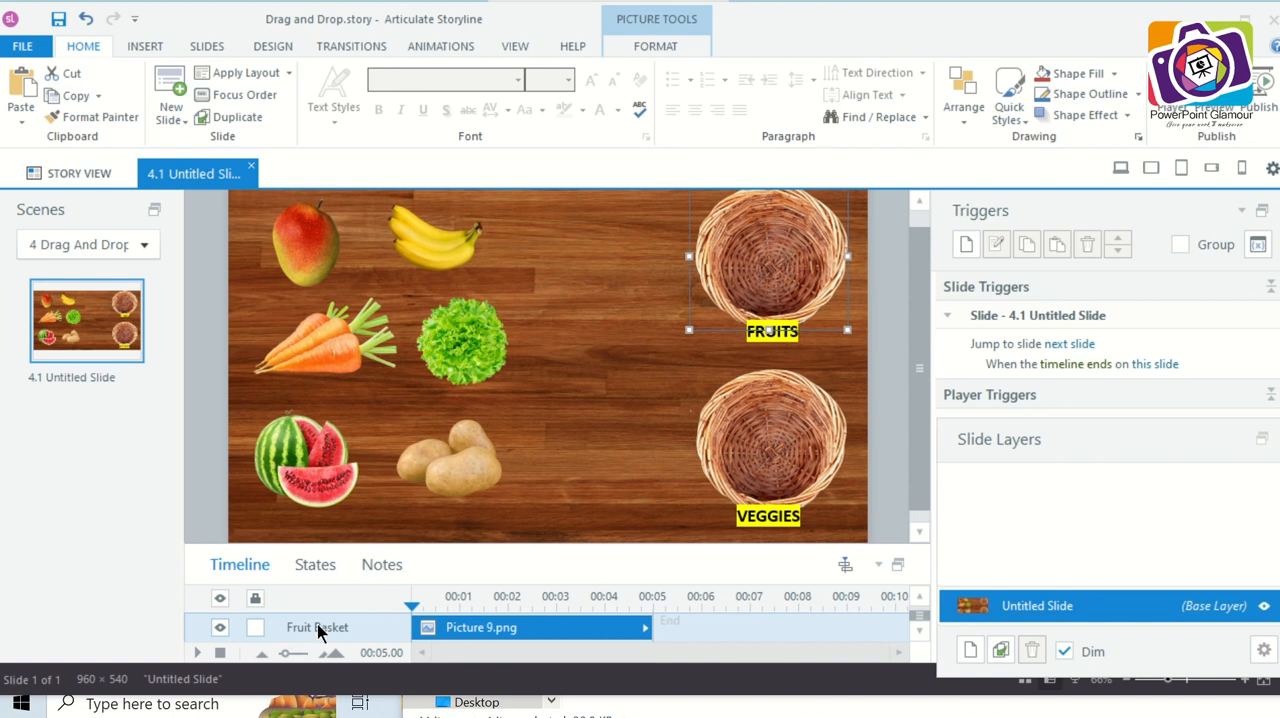
left_click(805, 453)
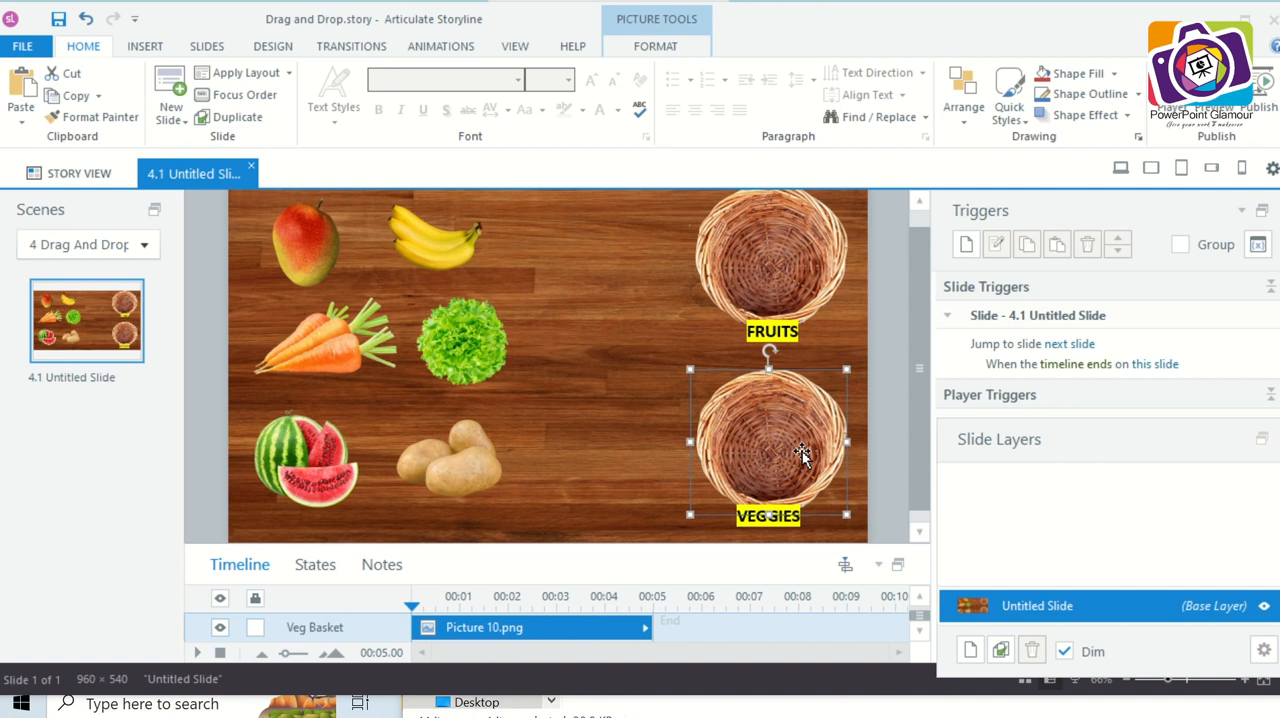
left_click(578, 428)
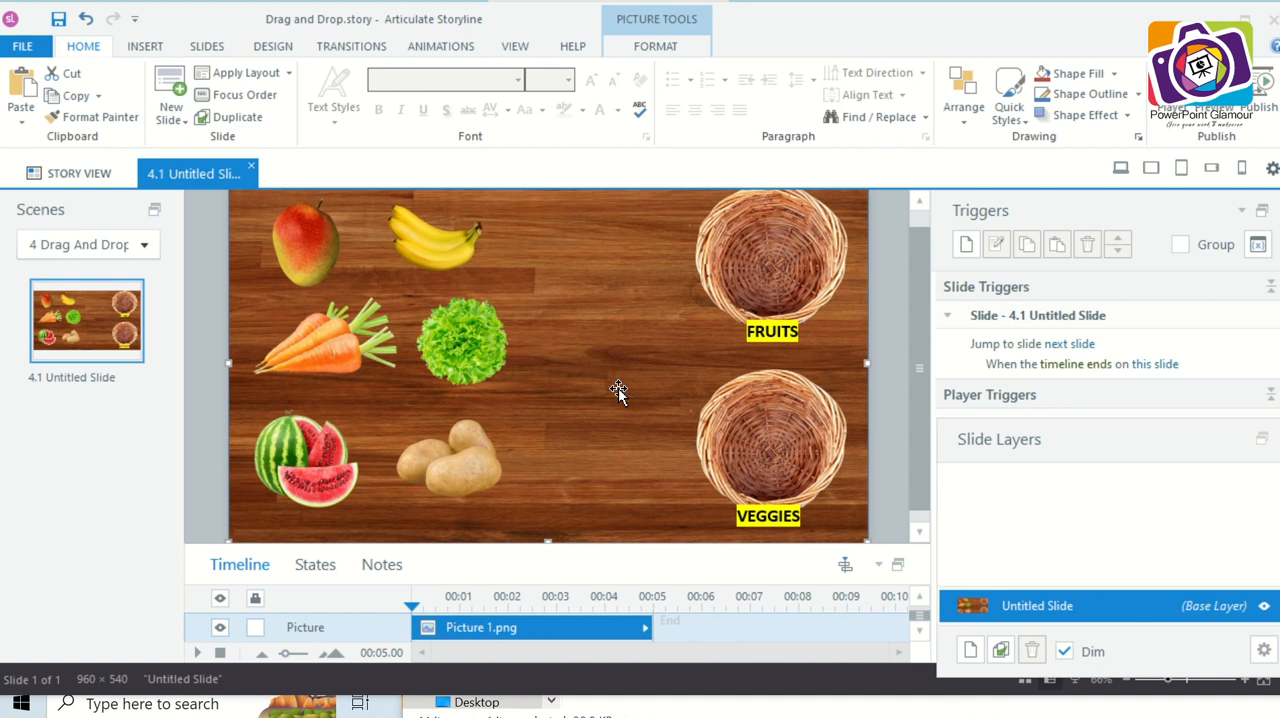
- Convert the slide to a freeform Drag and Drop question
left_click(154, 45)
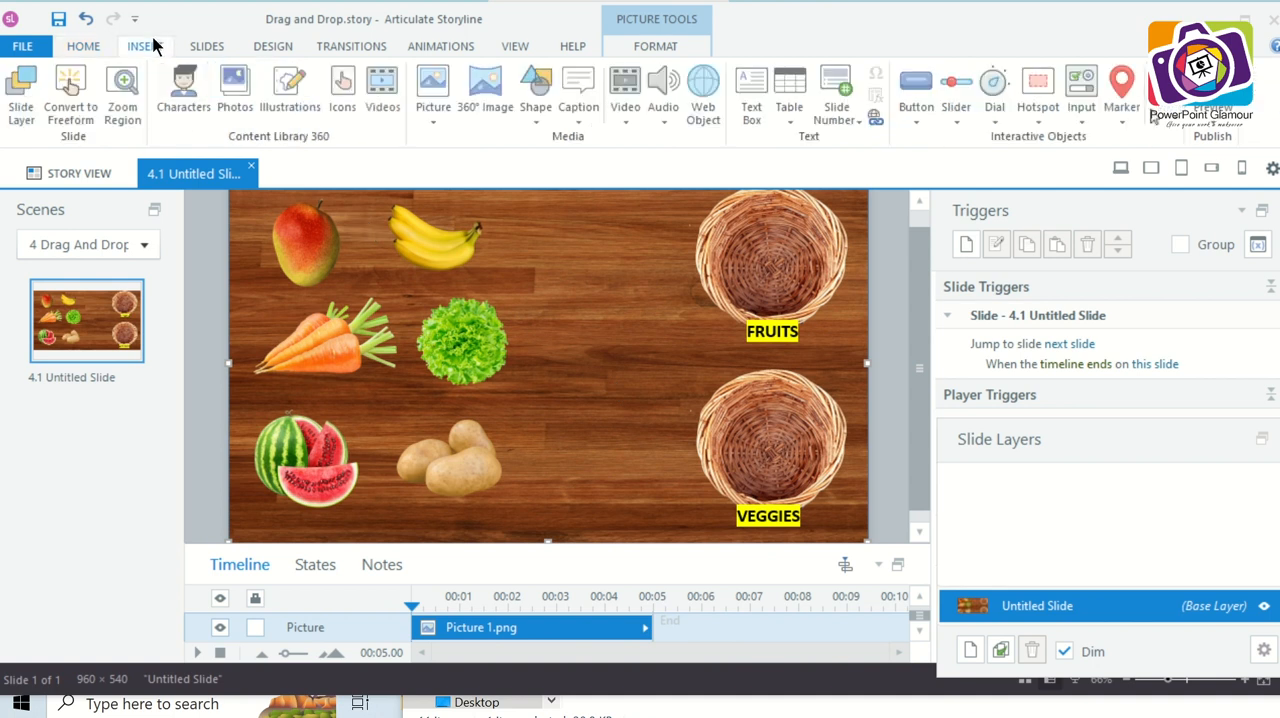
left_click(84, 110)
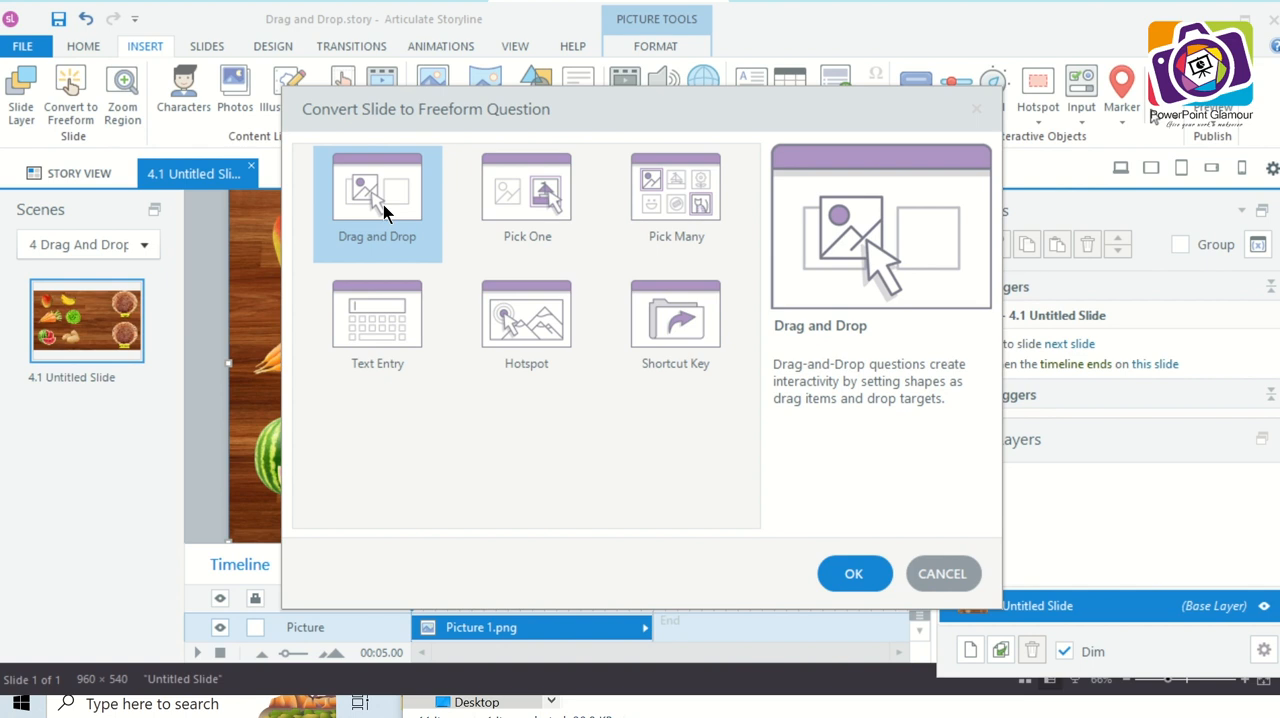
left_click(848, 574)
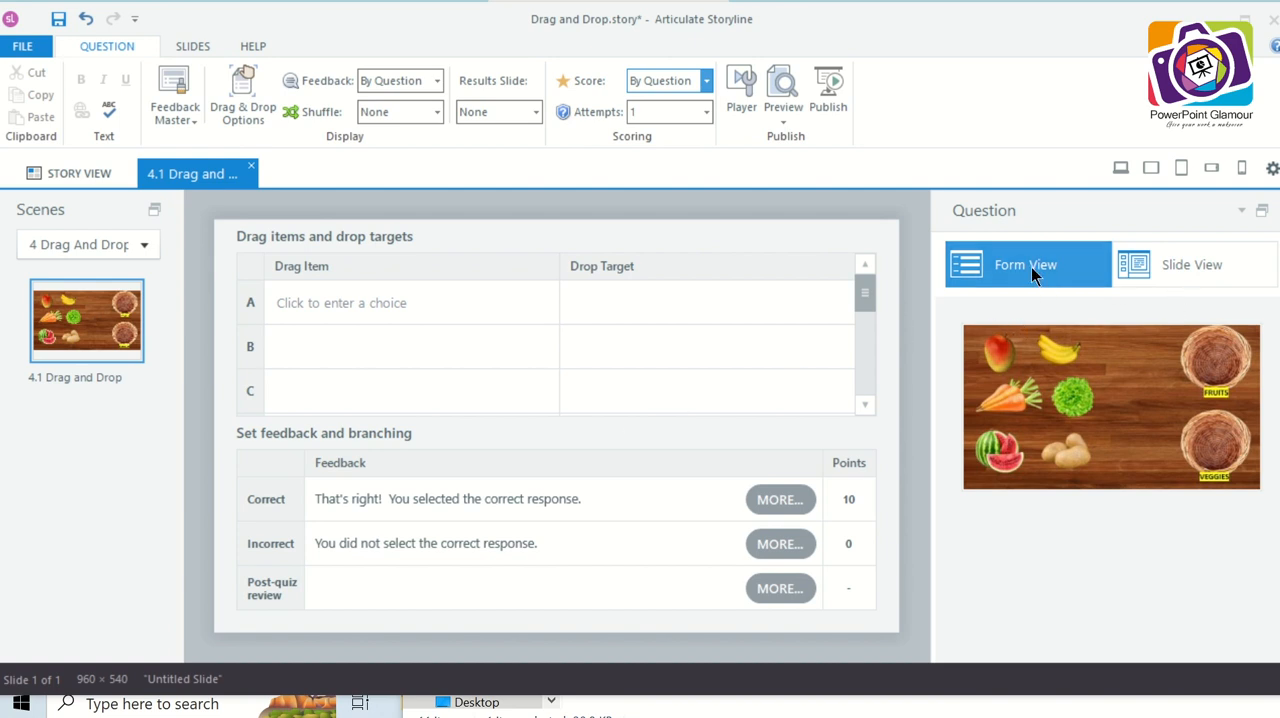
- Examine the question's Correct and Incorrect feedback layers, and the mango and both baskets on the Drag and Drop base layer
left_click(1172, 279)
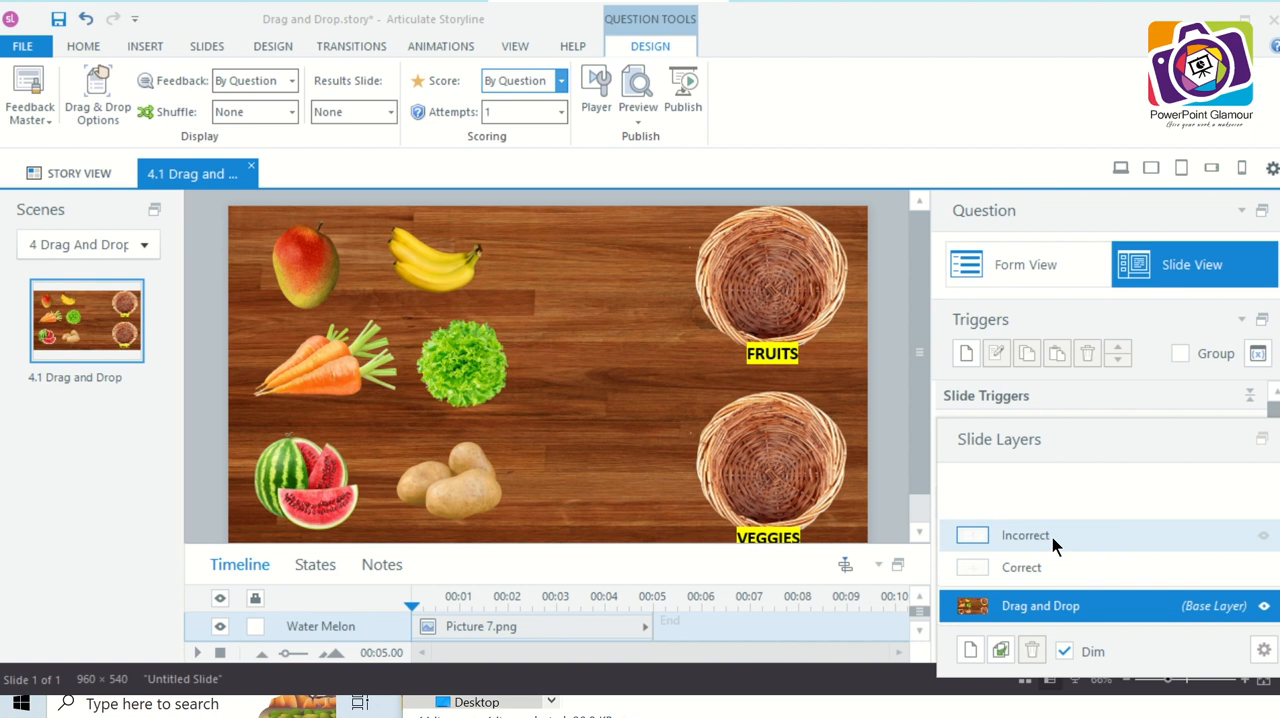
left_click(1052, 567)
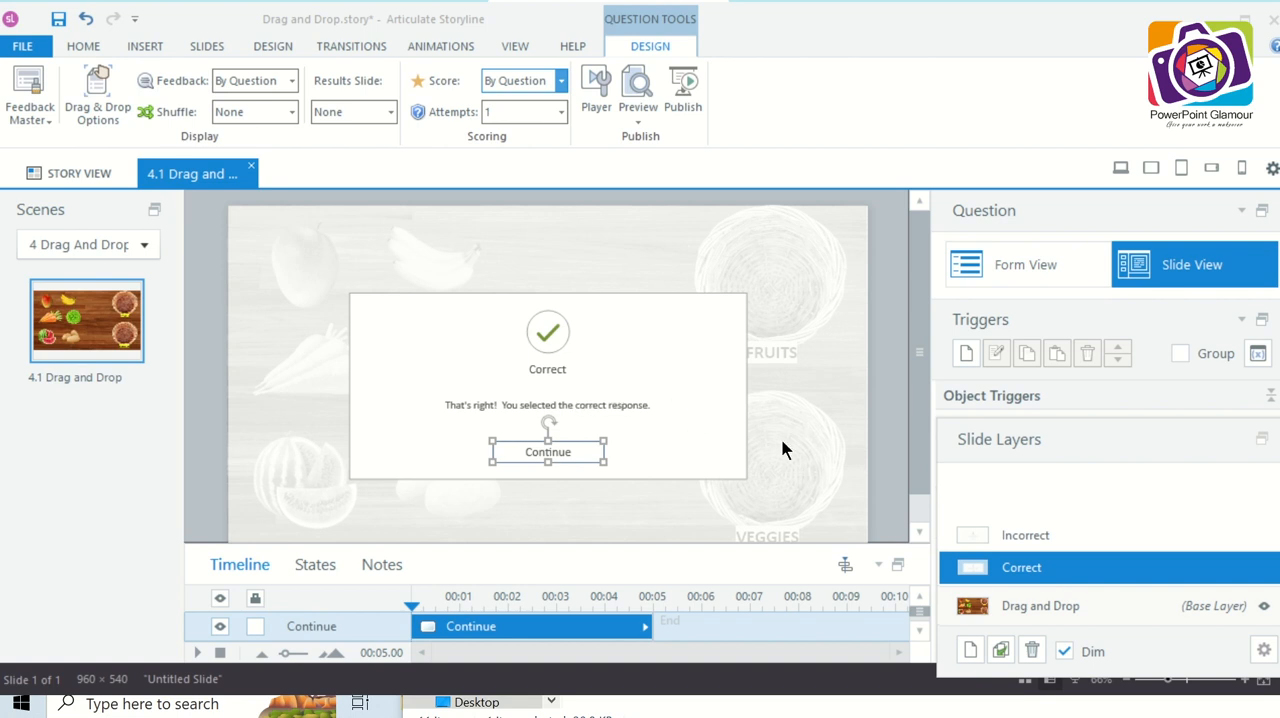
left_click(1078, 536)
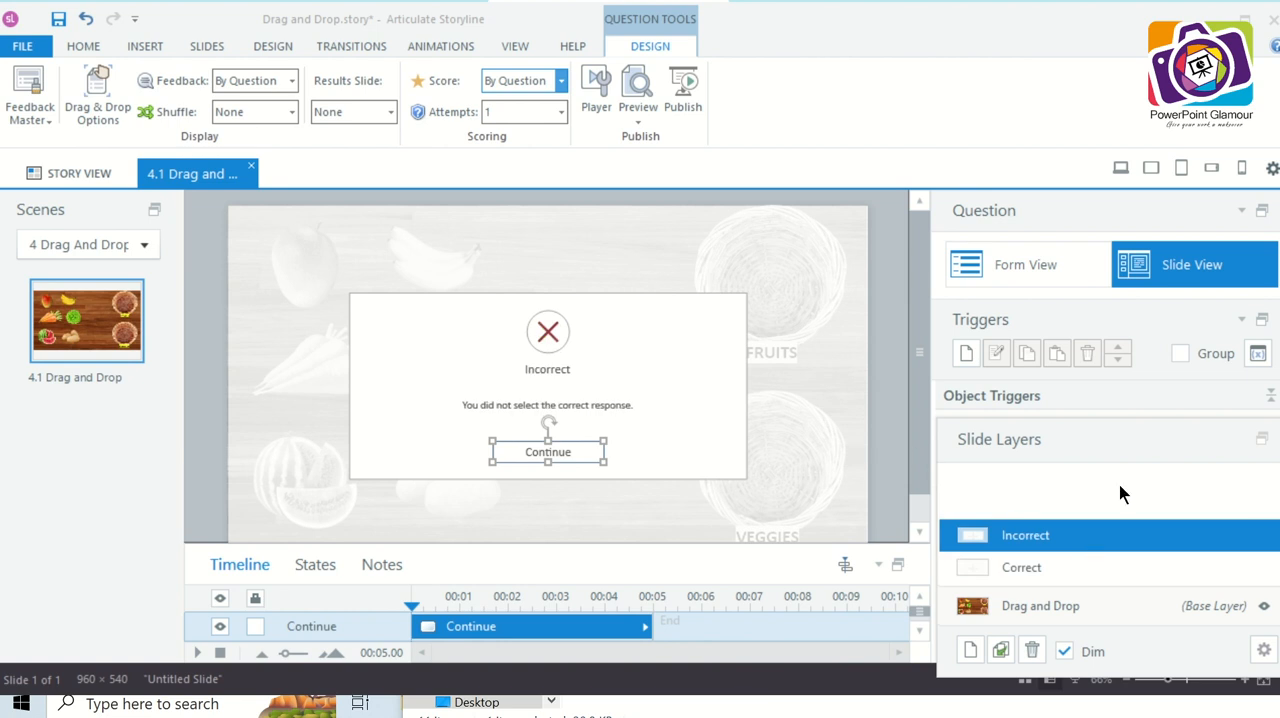
left_click(1035, 263)
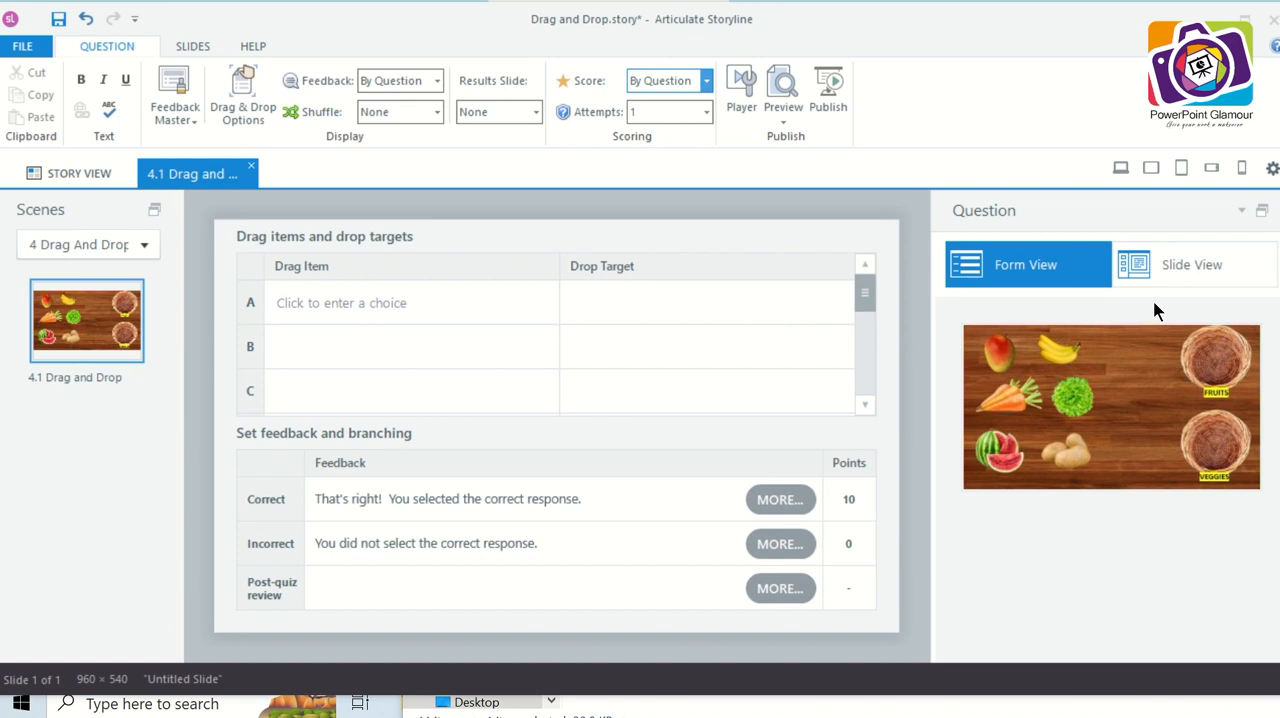
left_click(1213, 276)
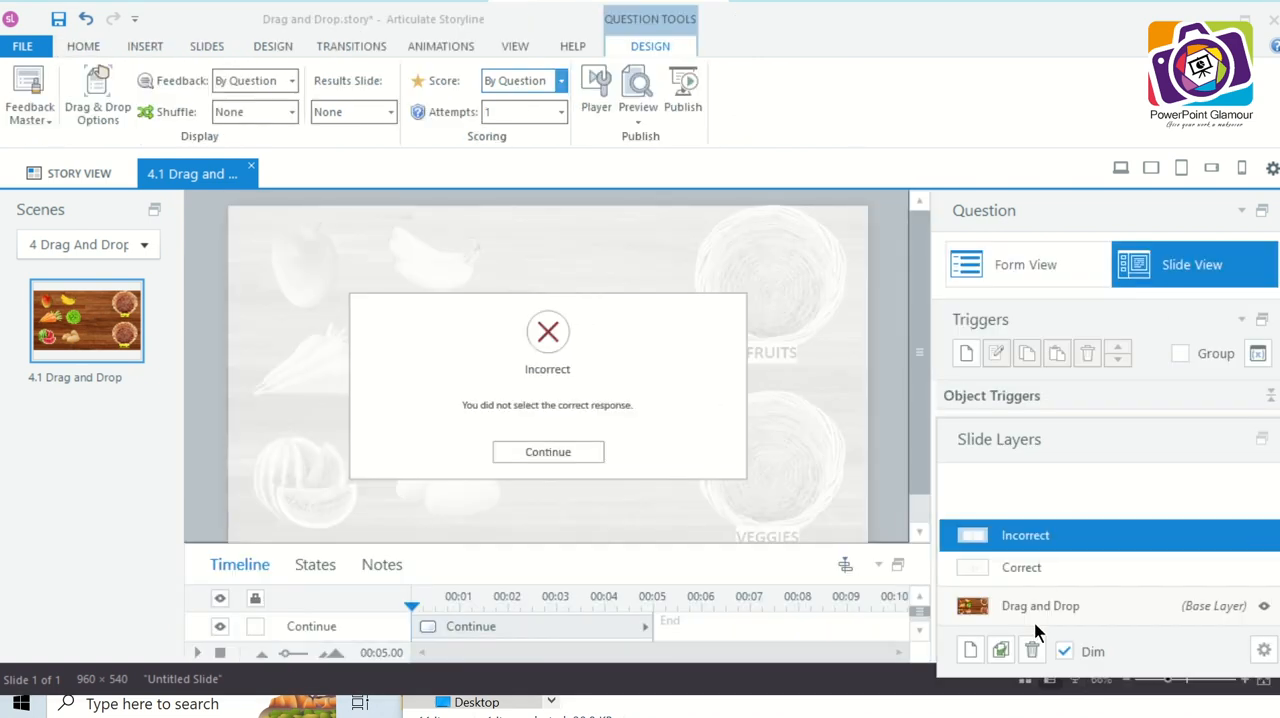
left_click(1070, 612)
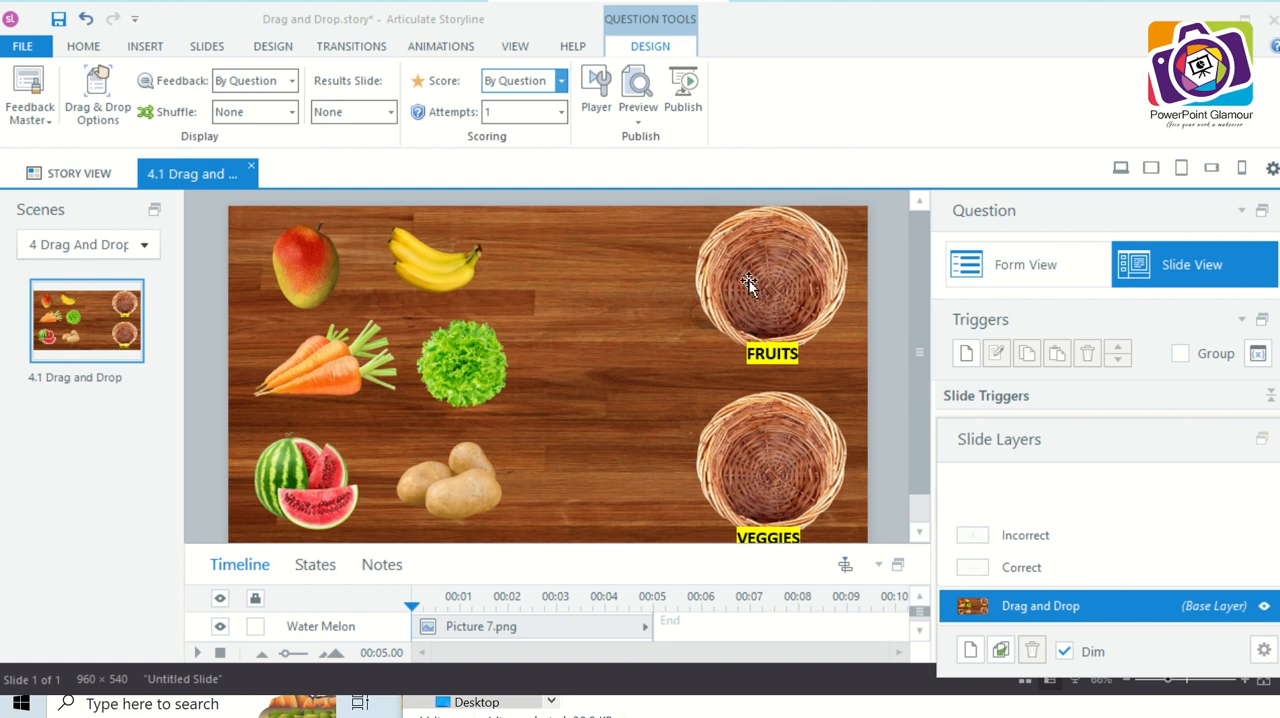
left_click(297, 280)
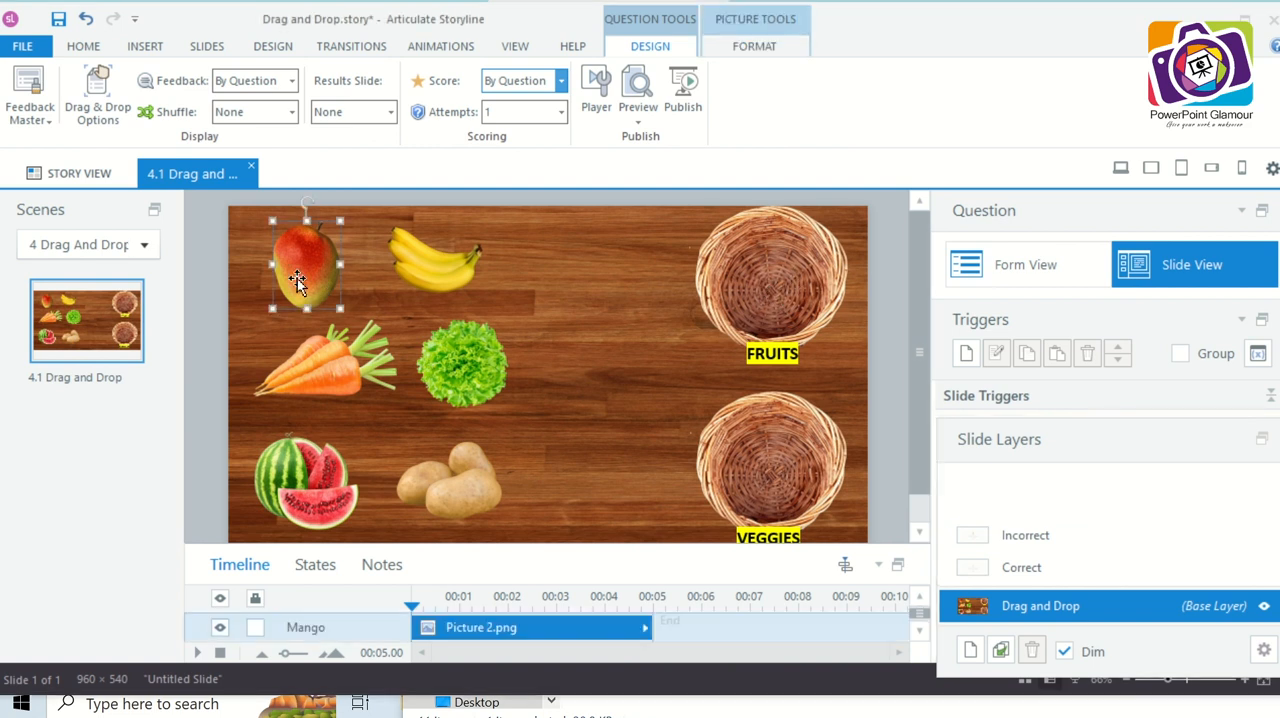
left_click(773, 286)
left_click(775, 434)
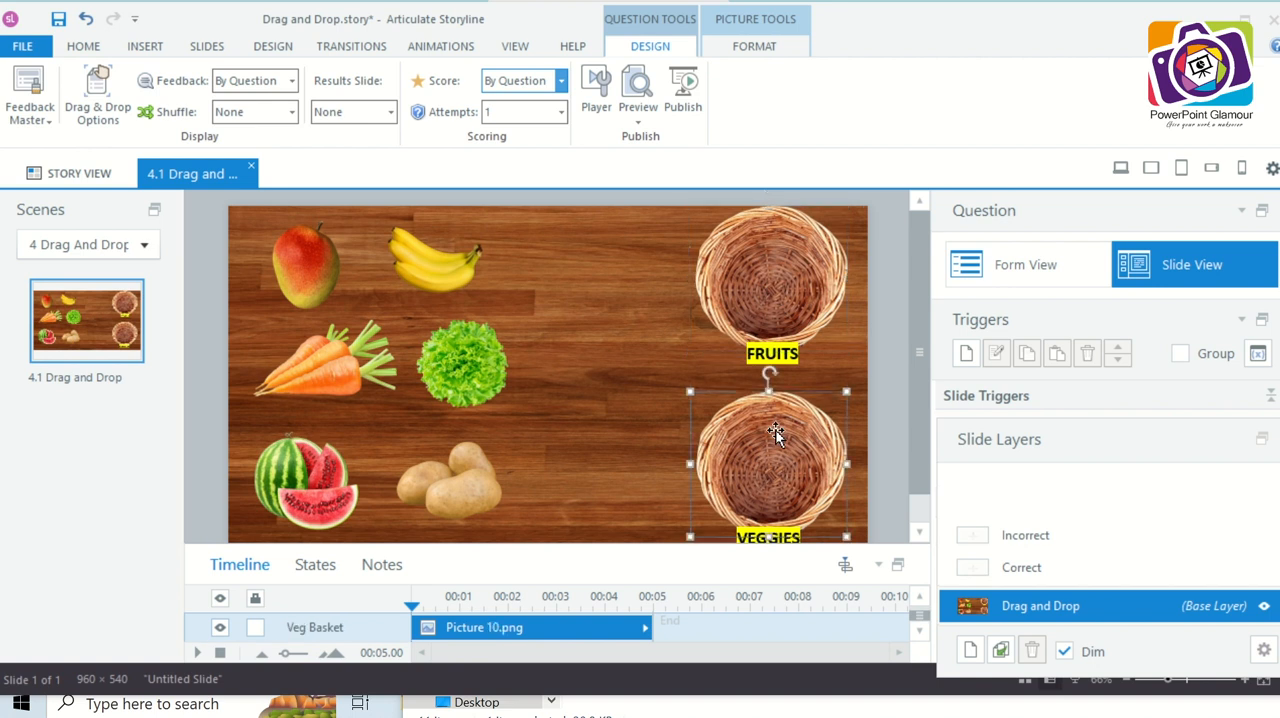
- In the question's Form View, set Mango as drag item A with Fruit Basket as its drop target
left_click(1028, 266)
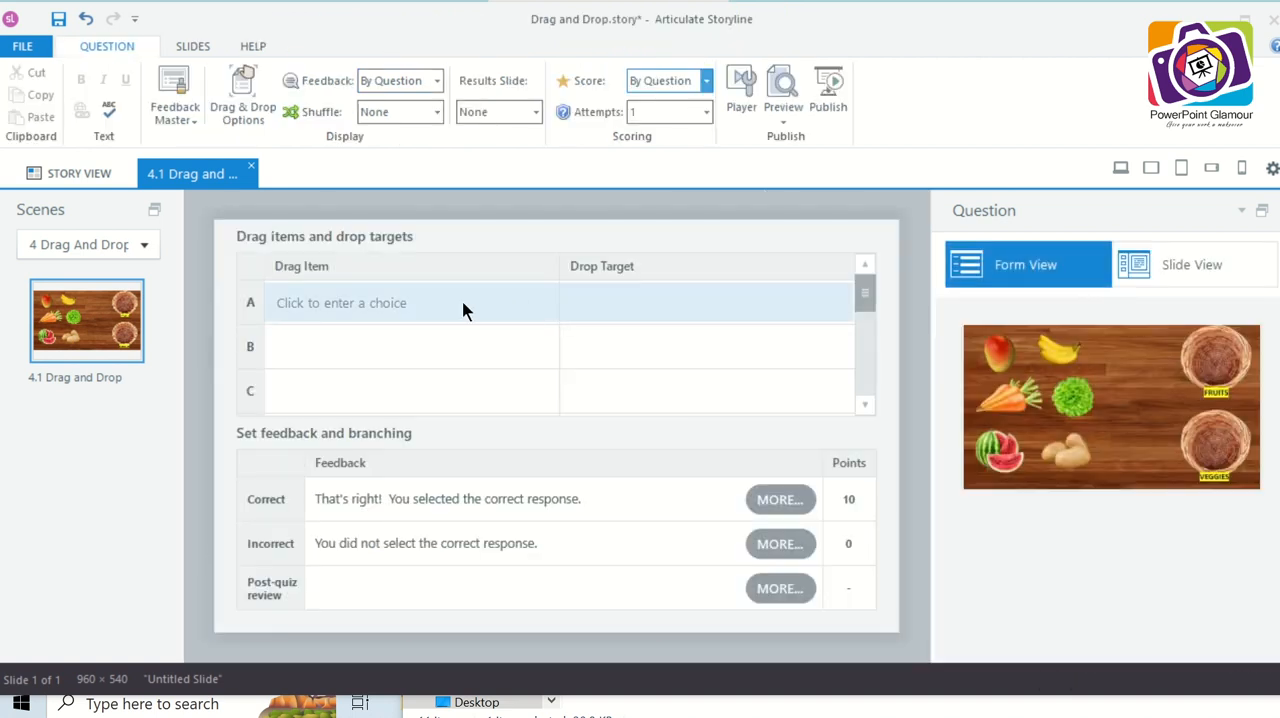
left_click(463, 311)
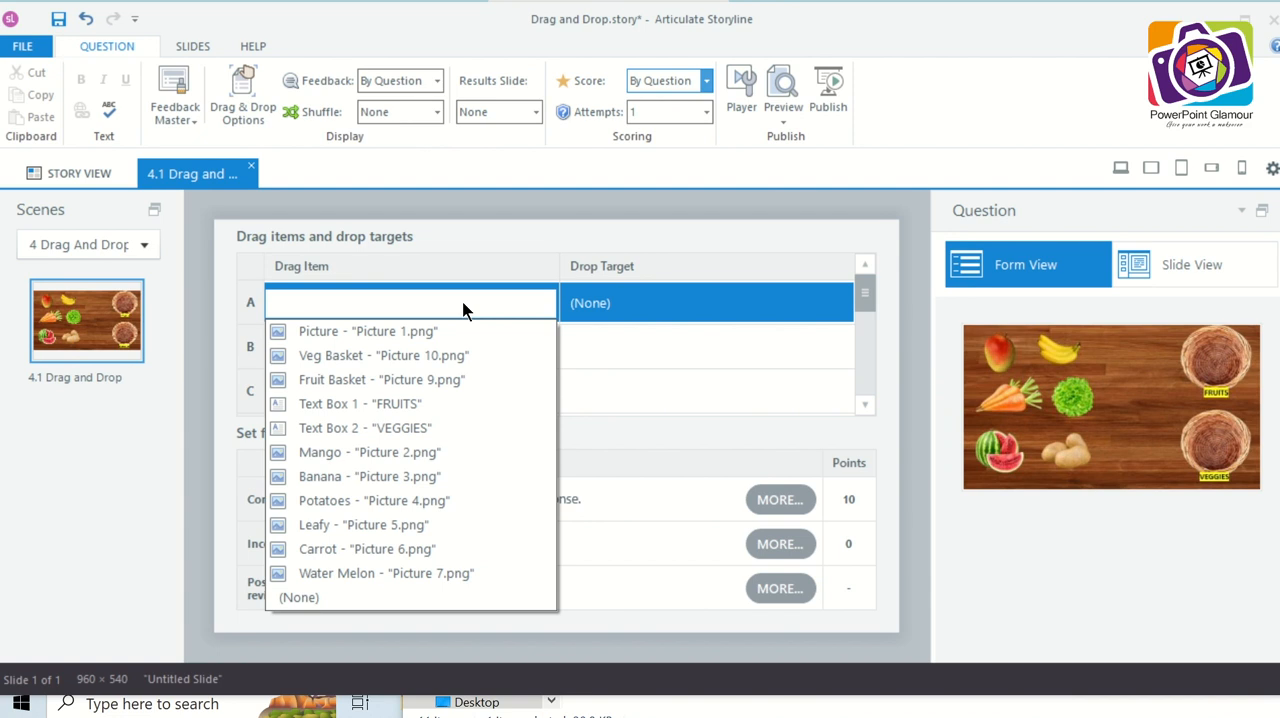
left_click(419, 452)
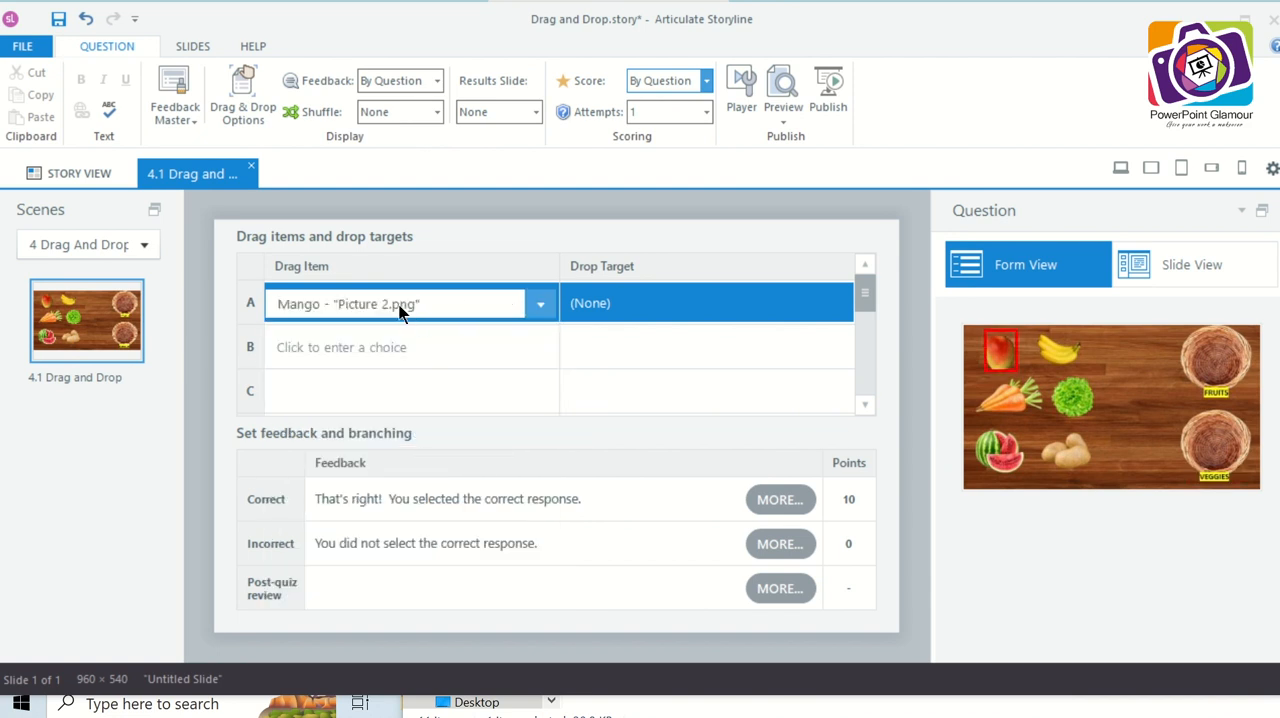
left_click(663, 304)
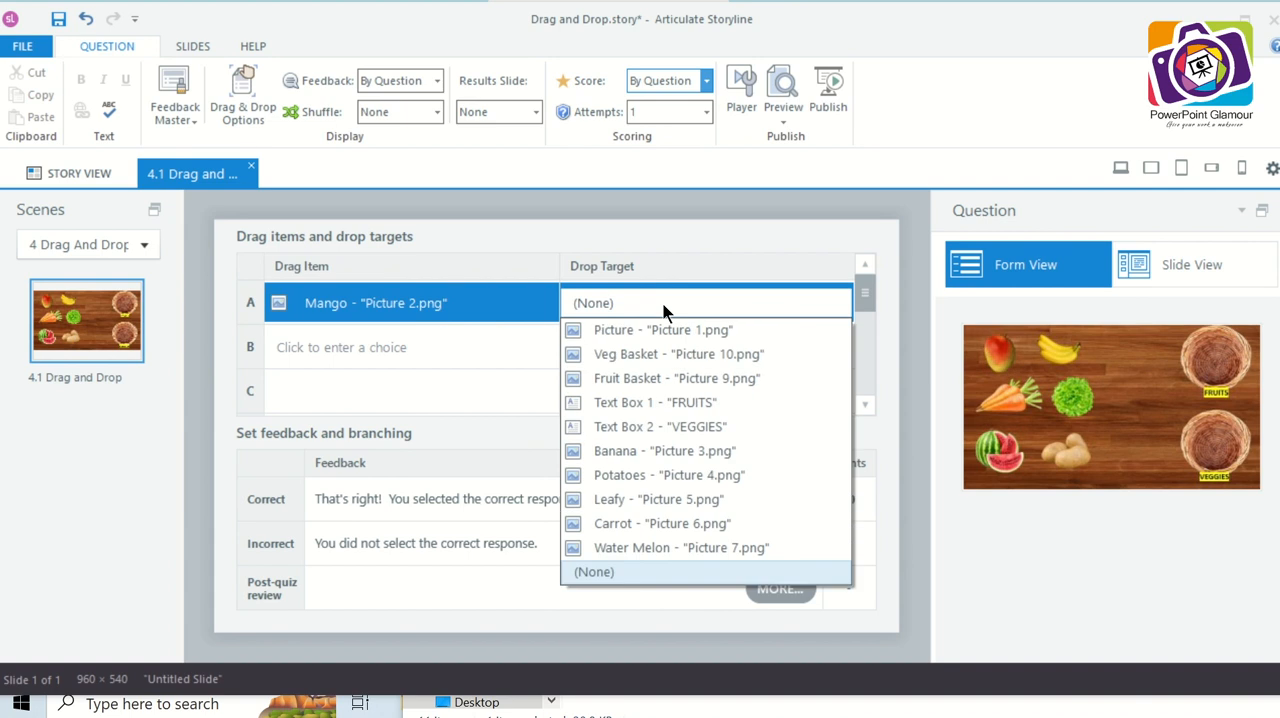
left_click(699, 380)
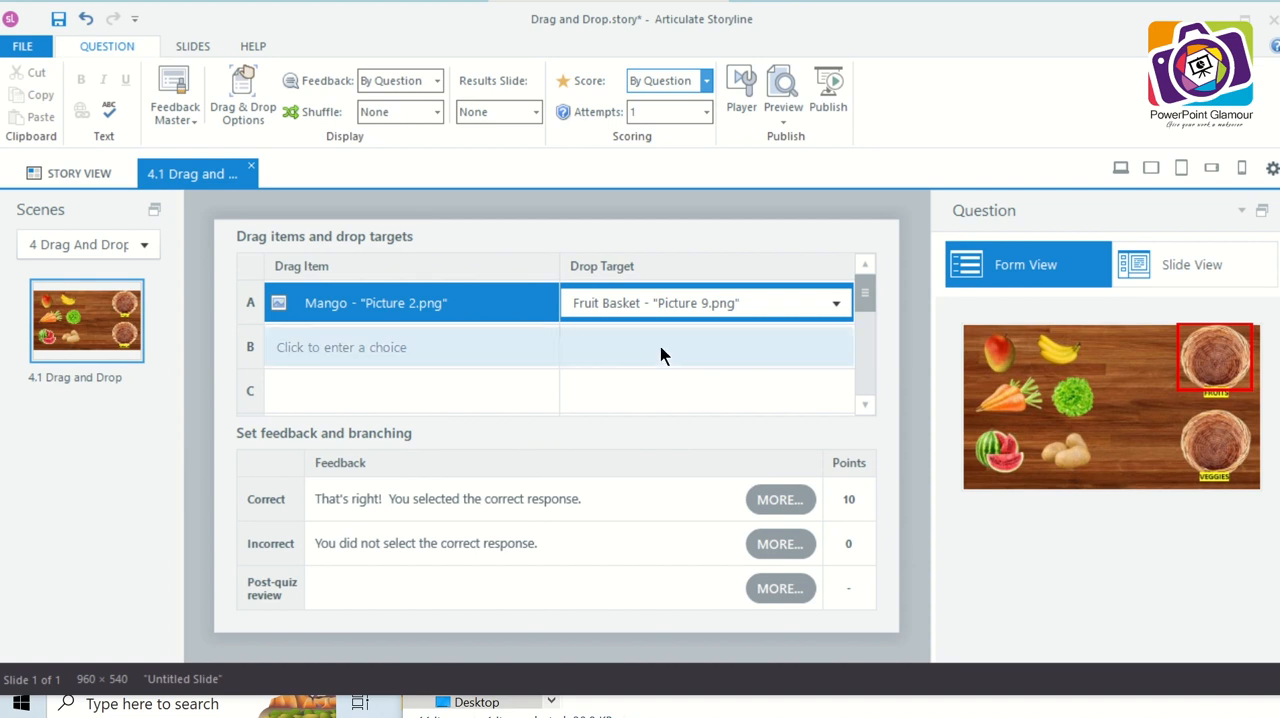
- Set Banana as drag item B with Fruit Basket as its drop target
left_click(490, 342)
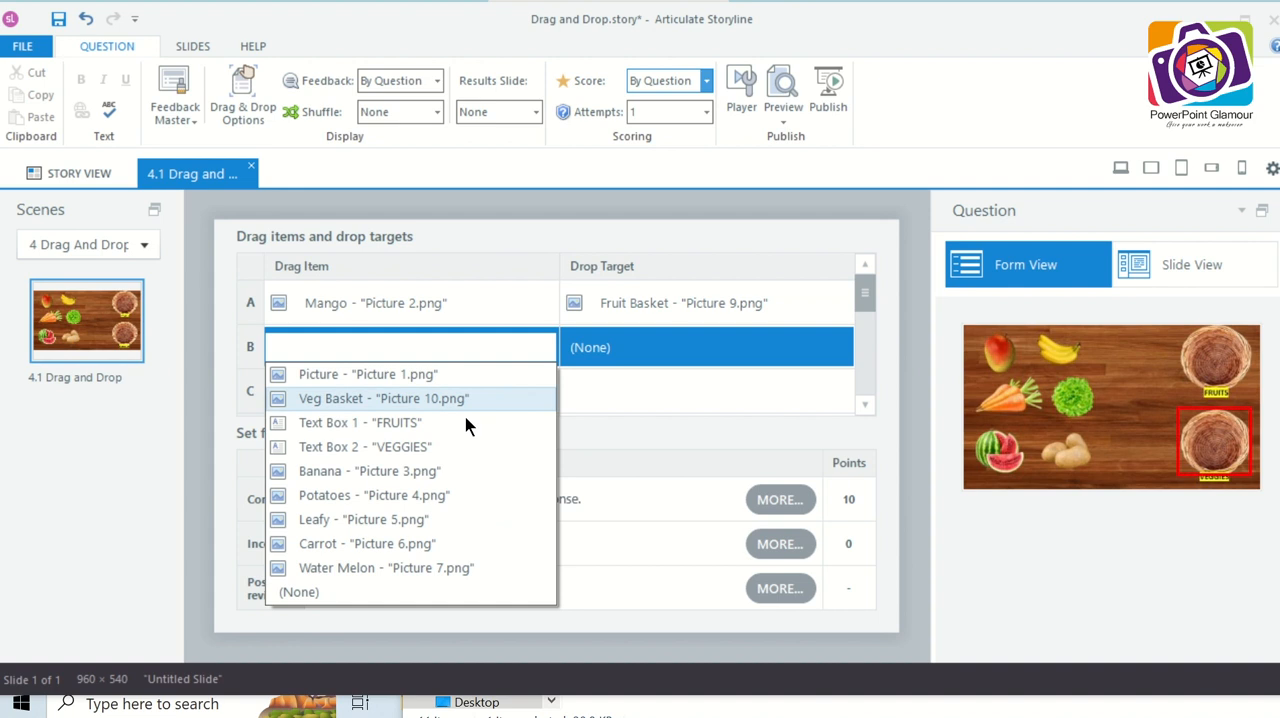
left_click(436, 470)
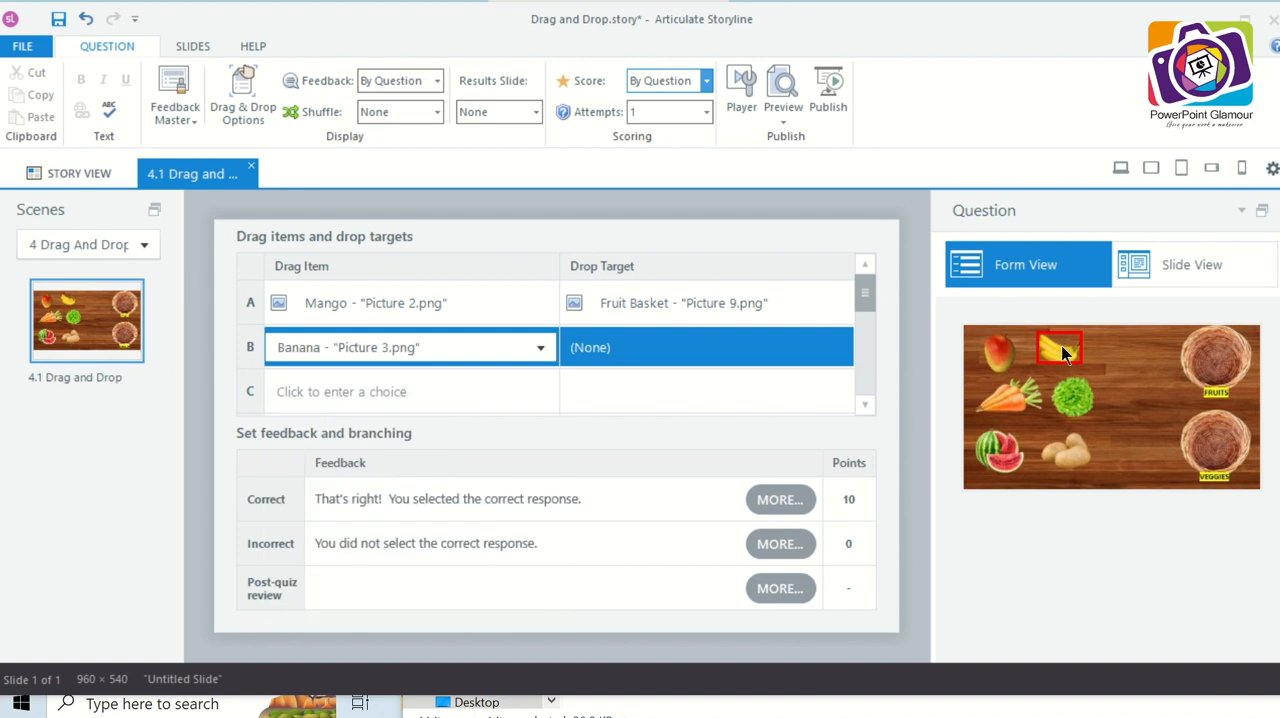
left_click(729, 364)
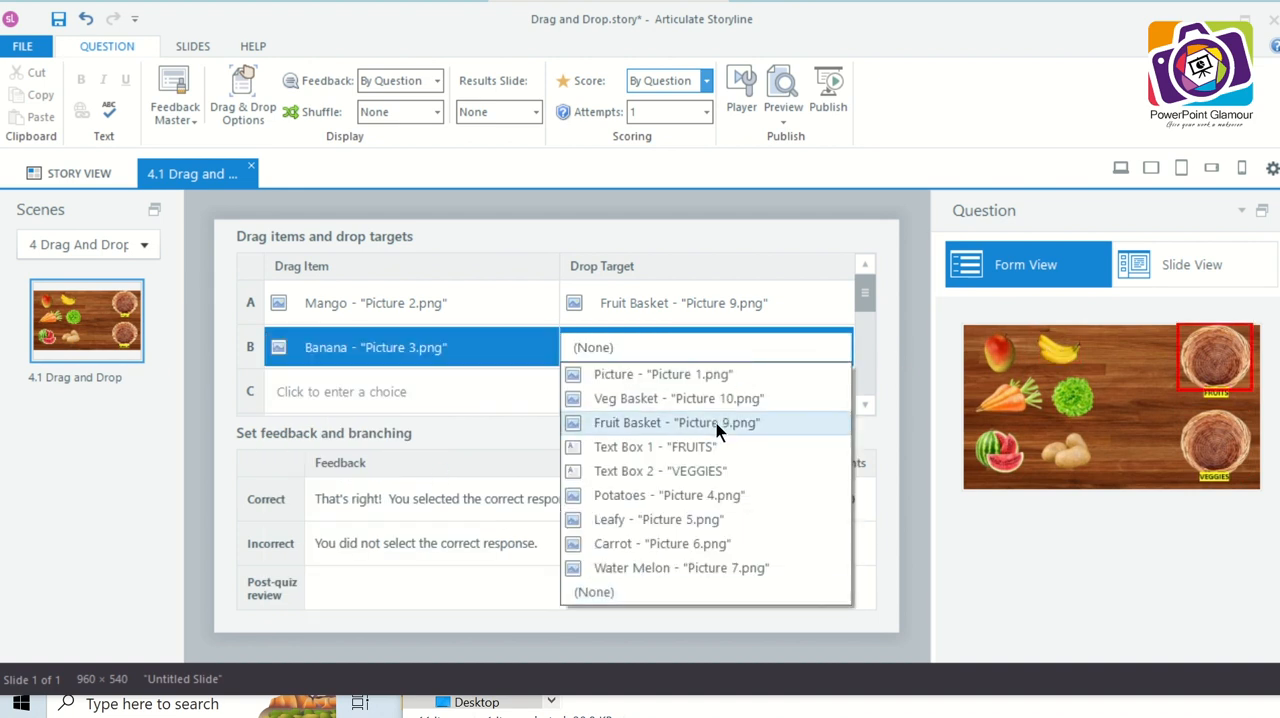
left_click(716, 423)
- Set Potatoes as drag item C with Veg Basket as its drop target
left_click(459, 404)
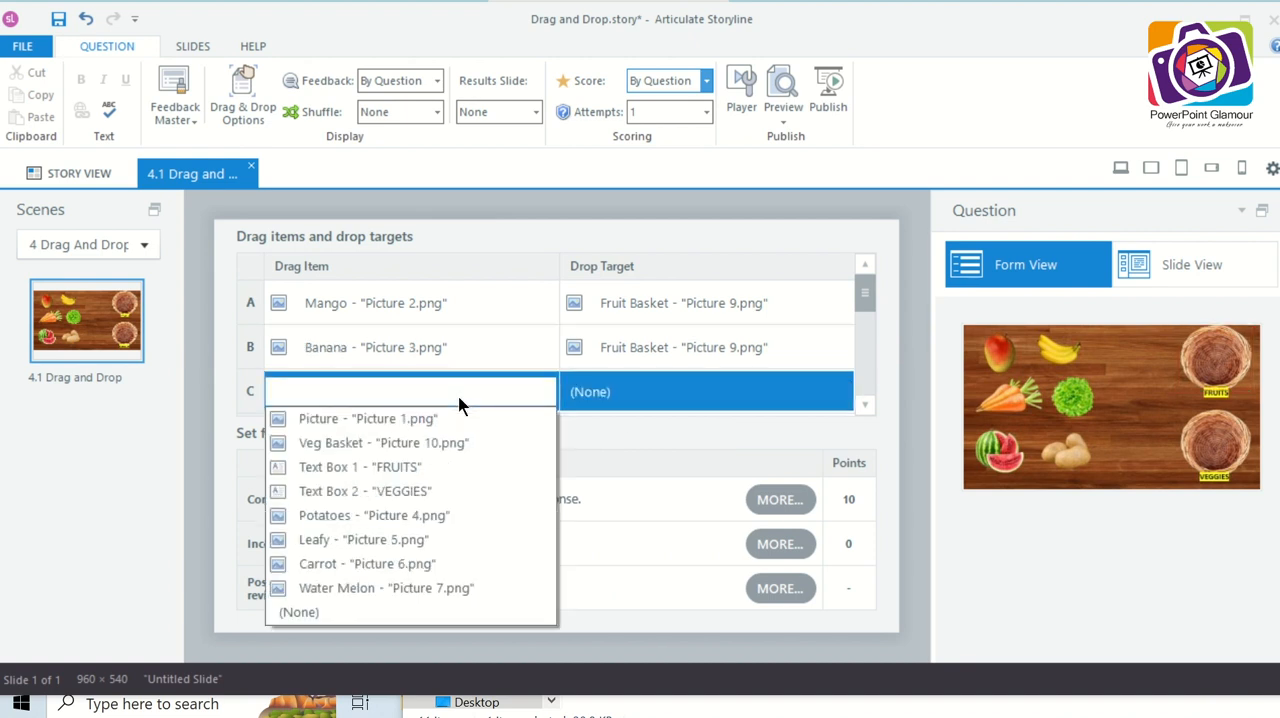
left_click(422, 515)
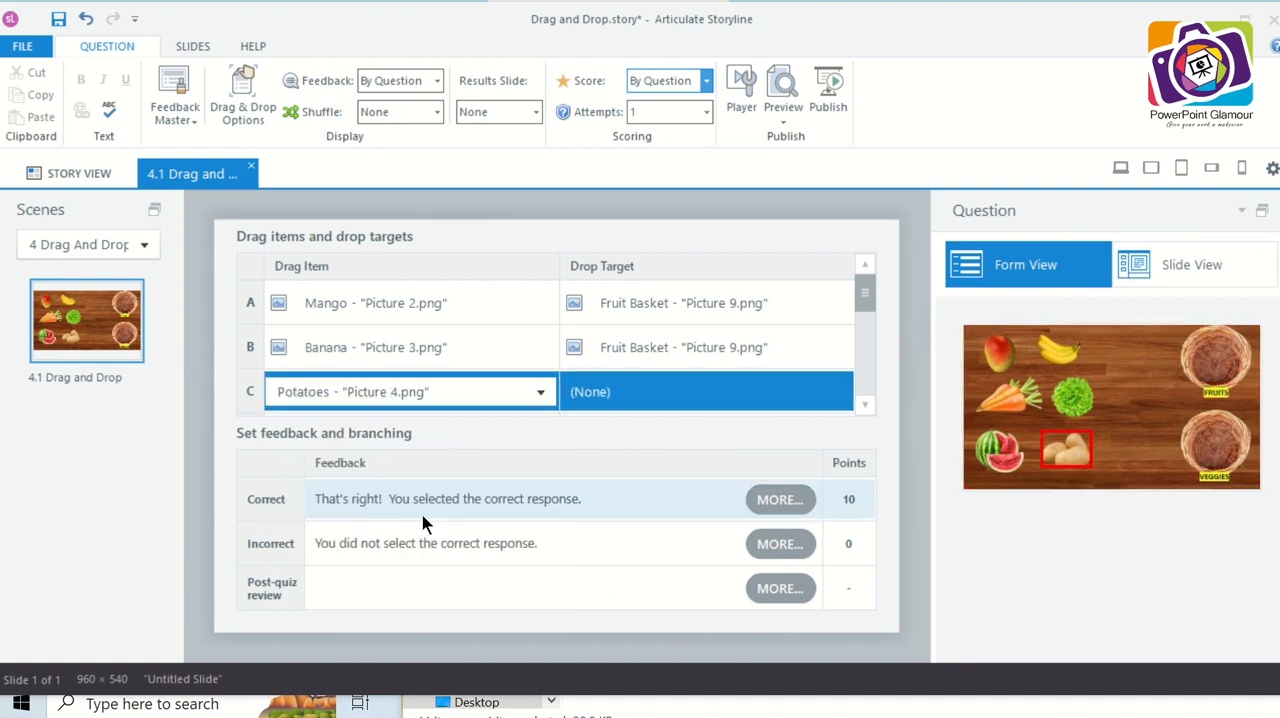
left_click(667, 396)
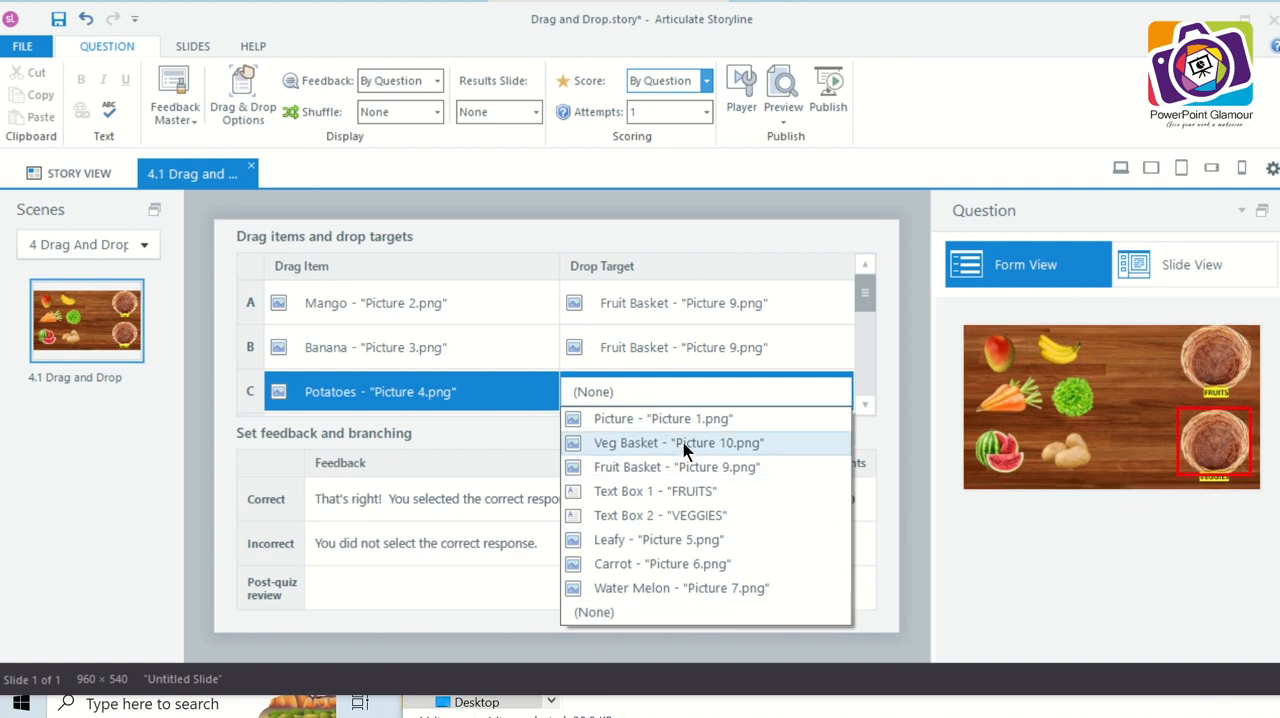
left_click(683, 442)
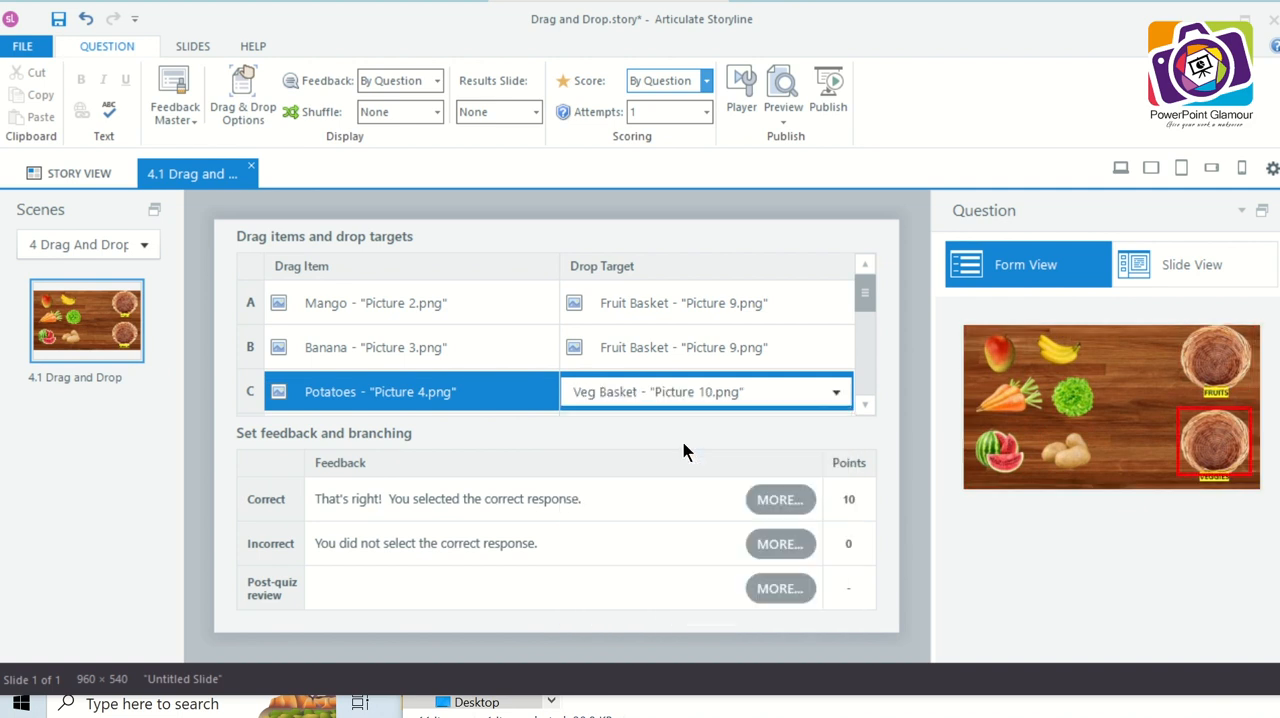
- Set Leafy as drag item D with Veg Basket as its drop target
left_click(866, 405)
left_click(866, 405)
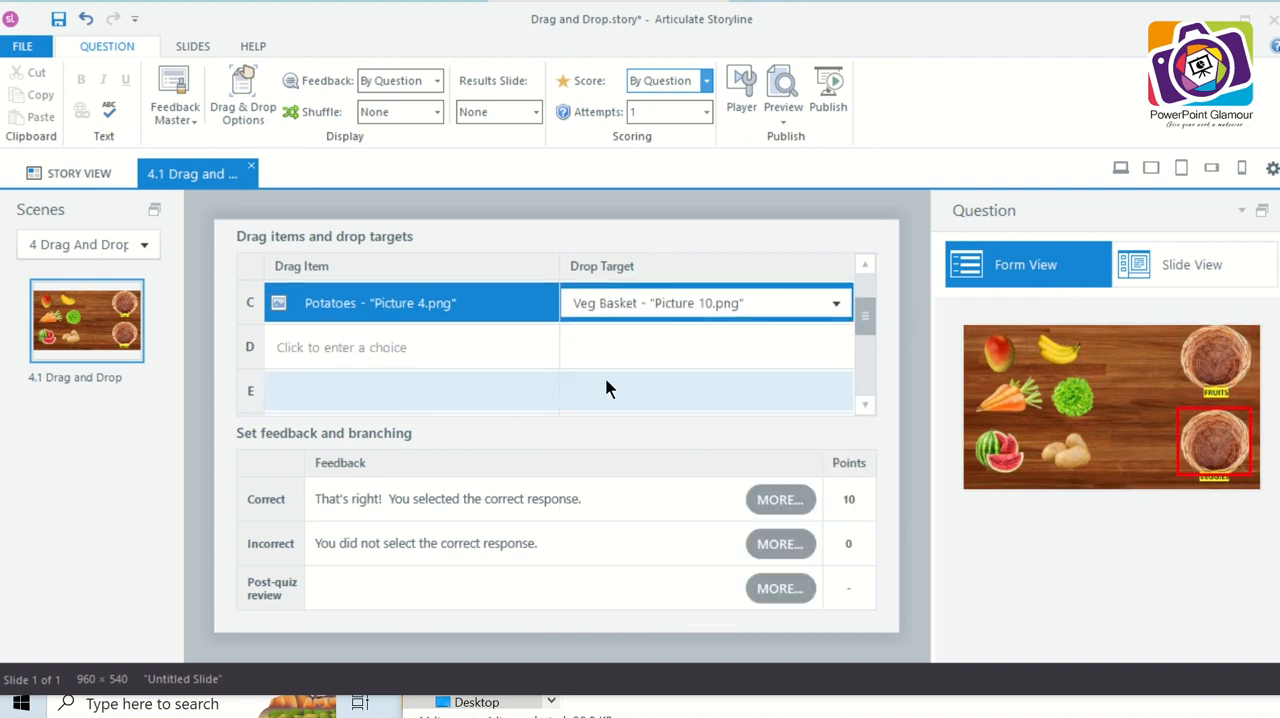
left_click(502, 352)
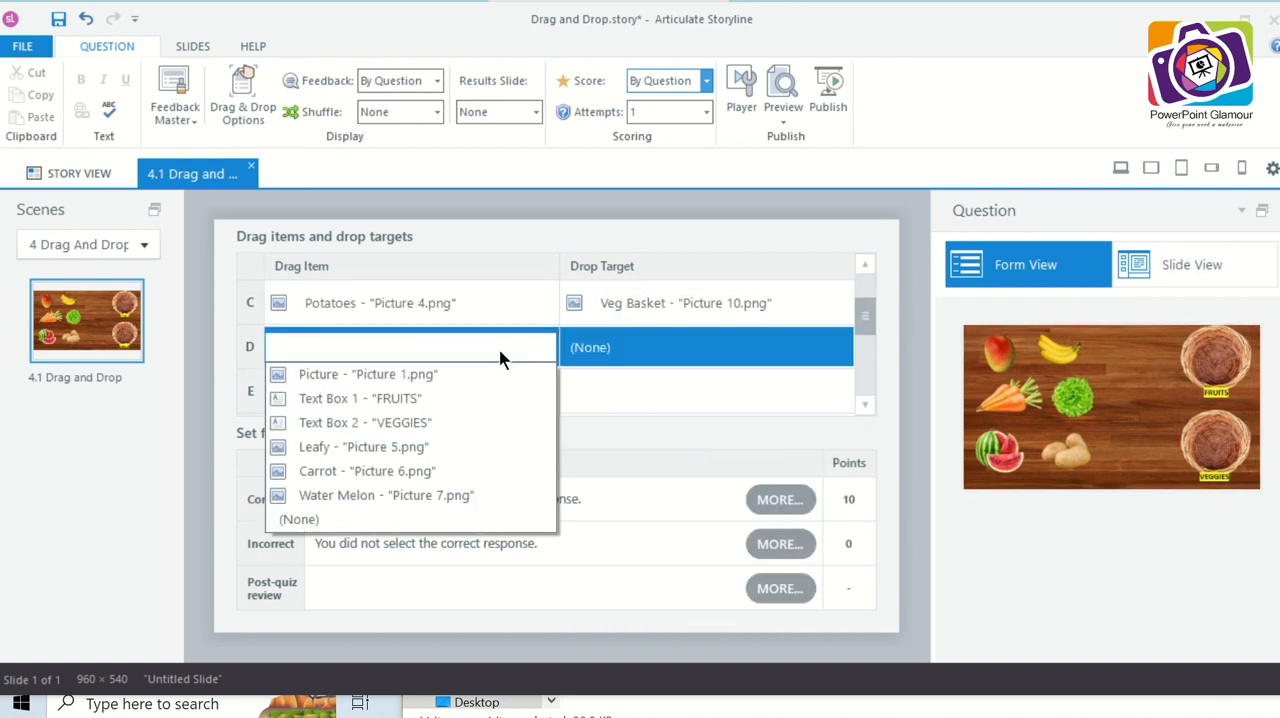
left_click(437, 451)
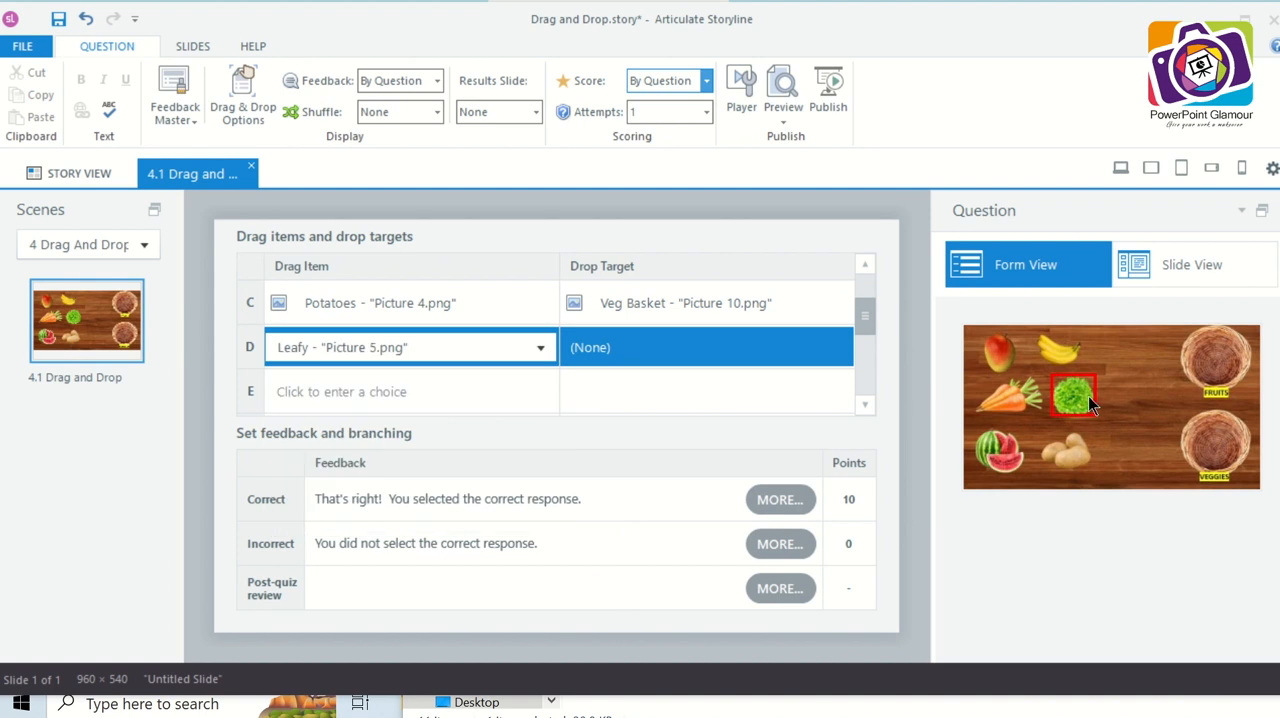
left_click(783, 363)
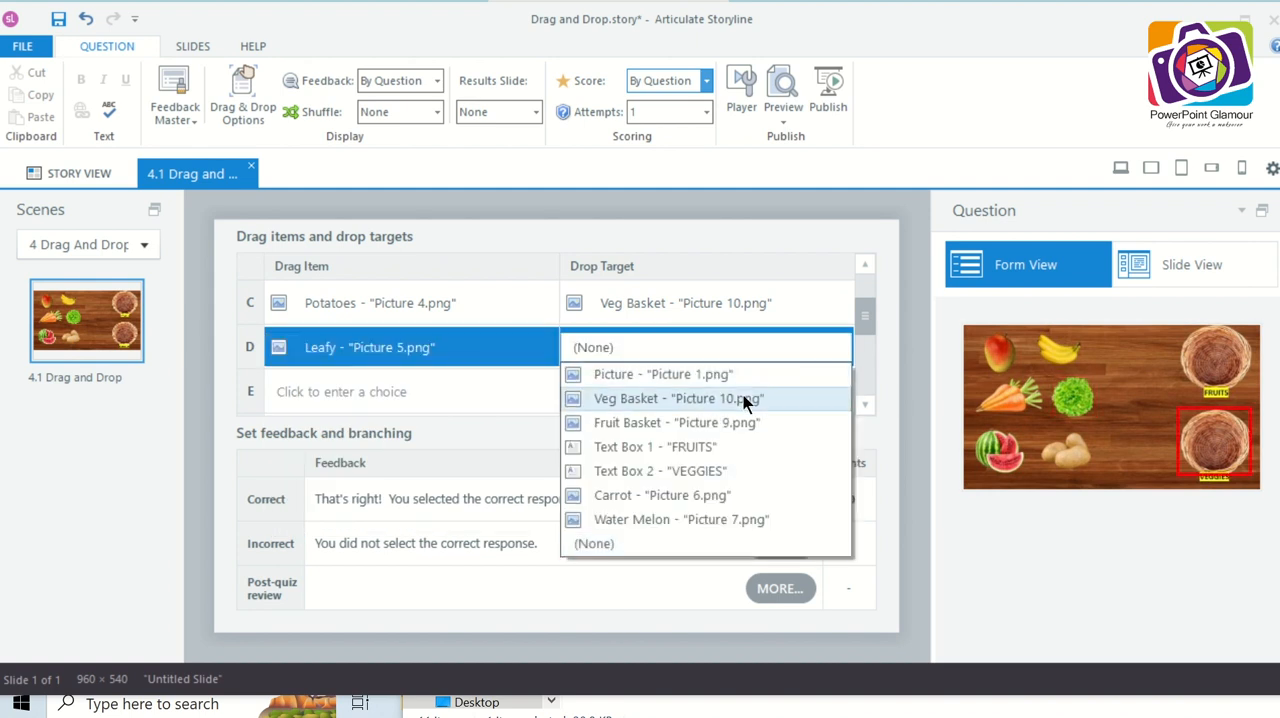
left_click(743, 398)
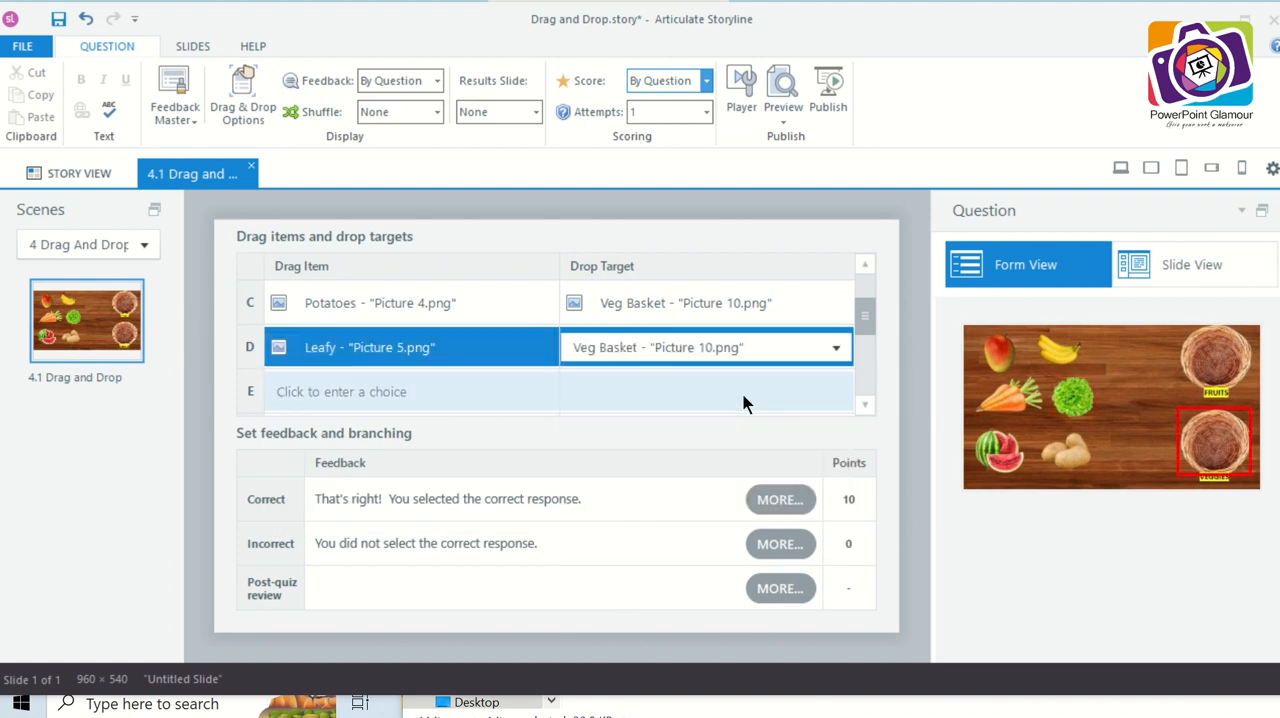
- Set Carrot as drag item E with Veg Basket as its drop target
left_click(494, 391)
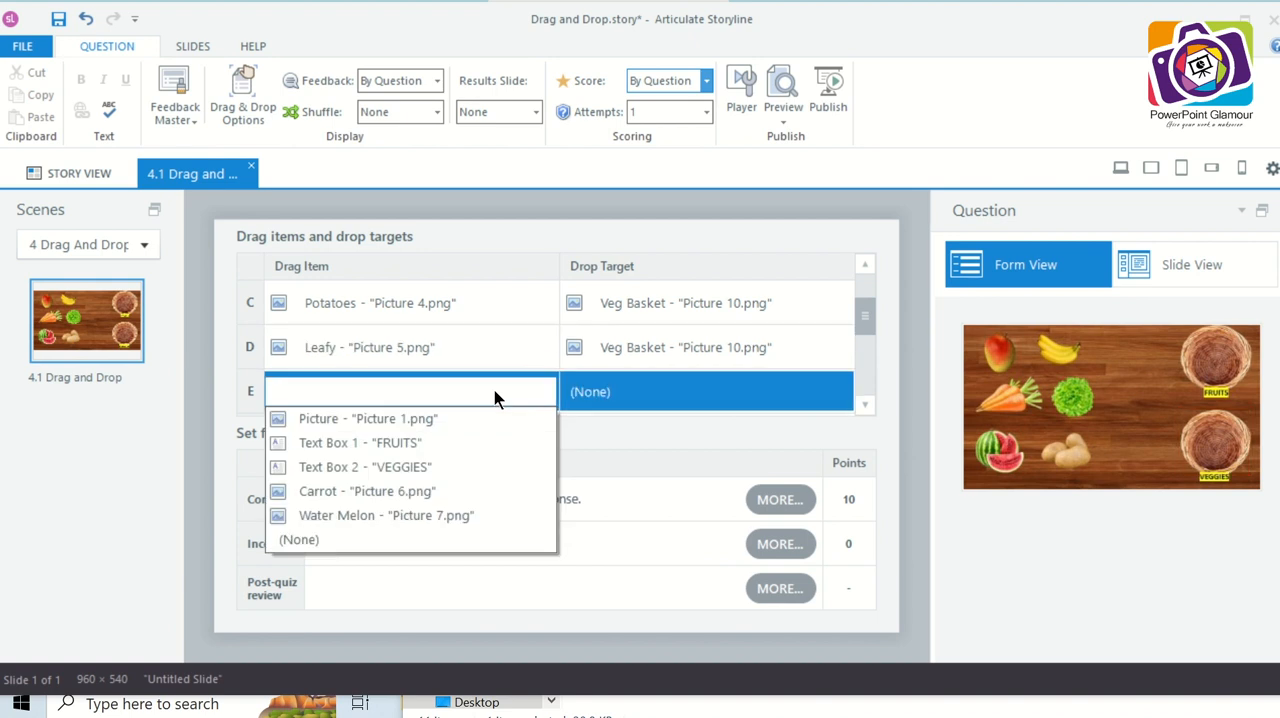
left_click(428, 494)
left_click(669, 404)
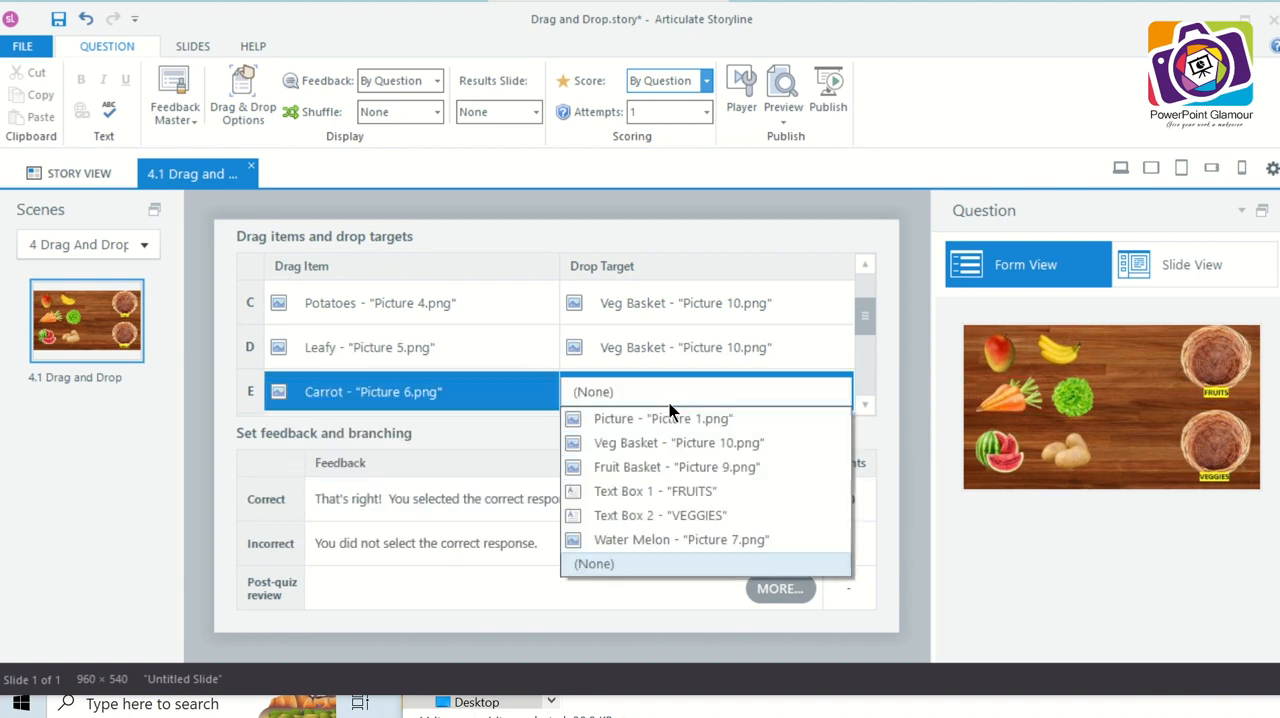
left_click(667, 443)
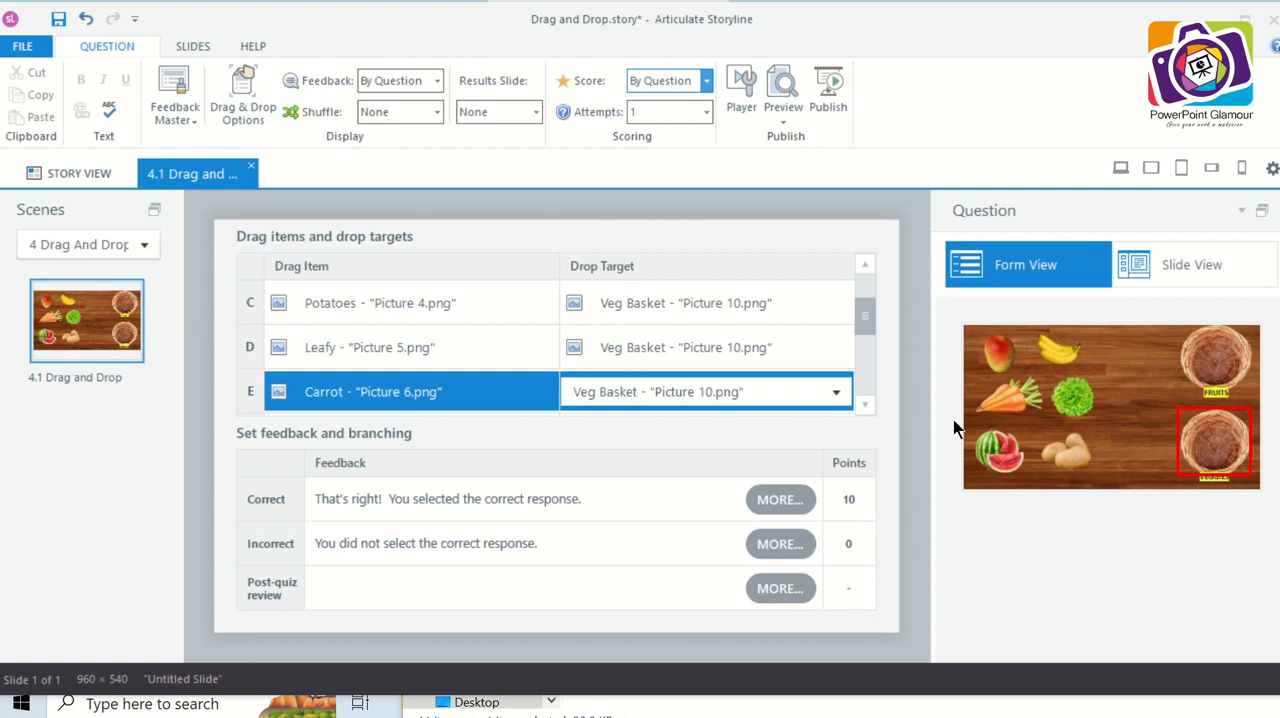
- Set Water Melon as drag item F with Fruit Basket as its drop target
left_click(866, 405)
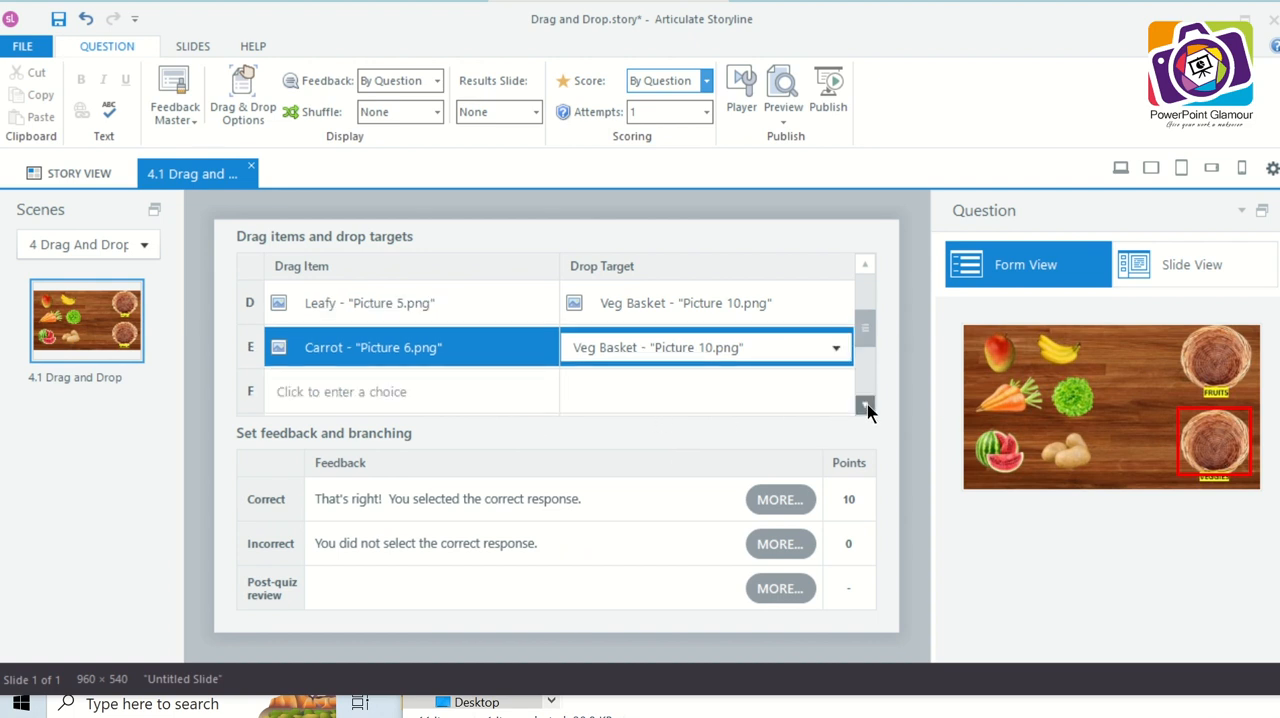
left_click(485, 393)
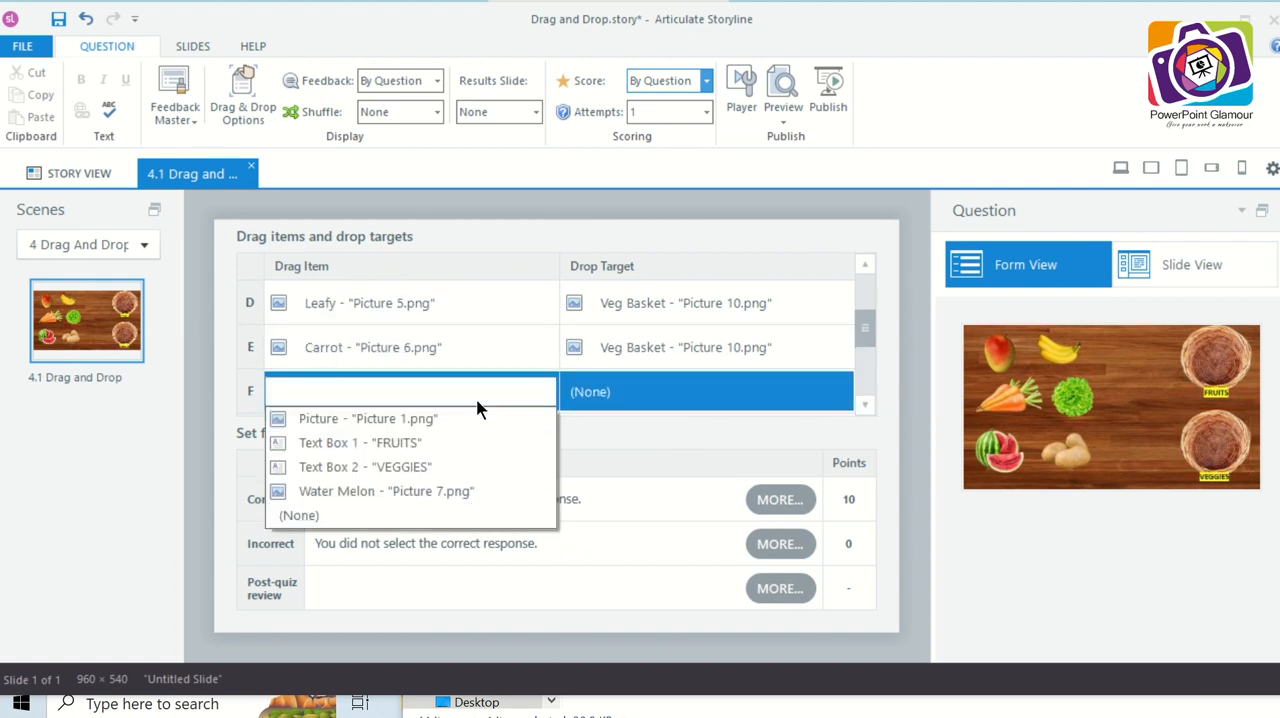
left_click(440, 498)
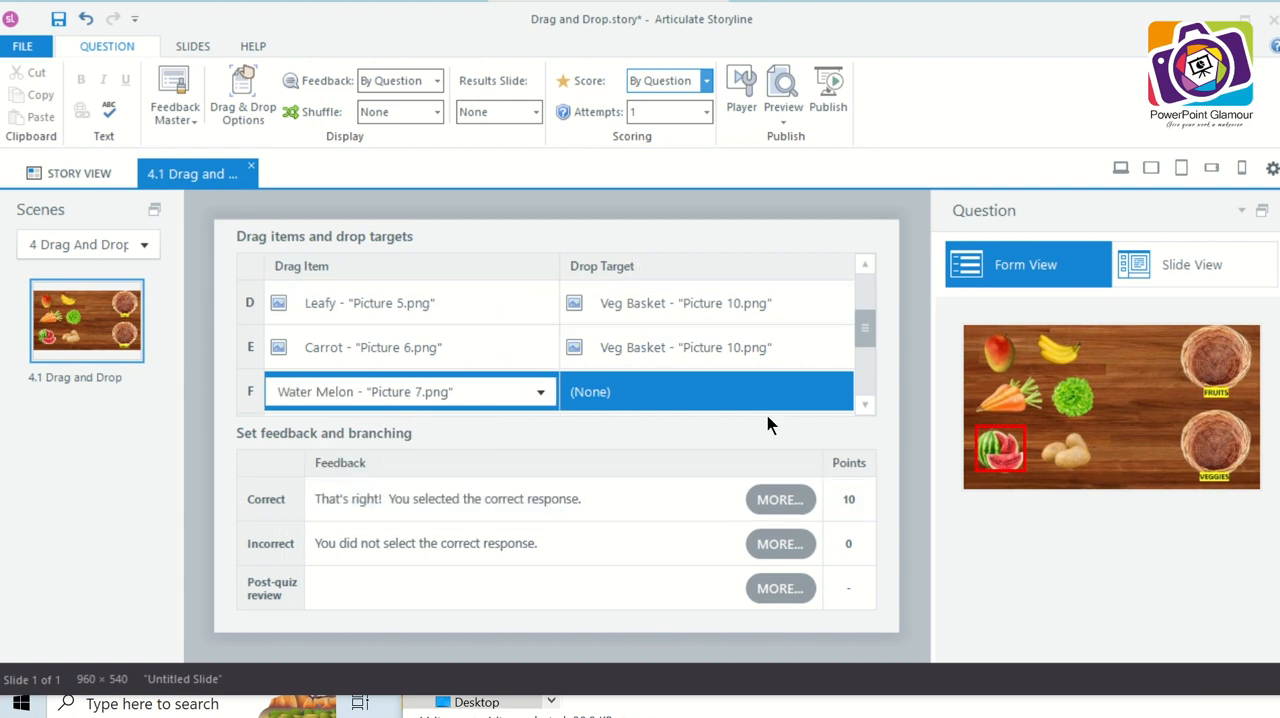
left_click(798, 404)
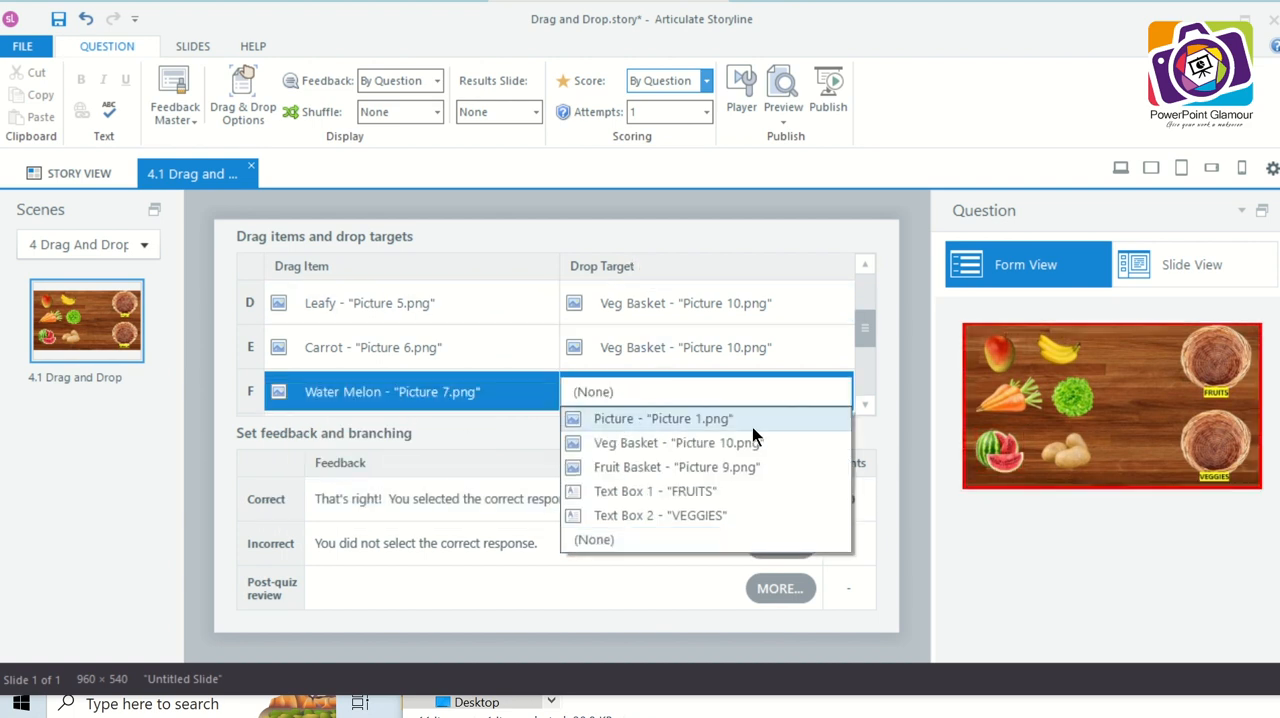
left_click(718, 462)
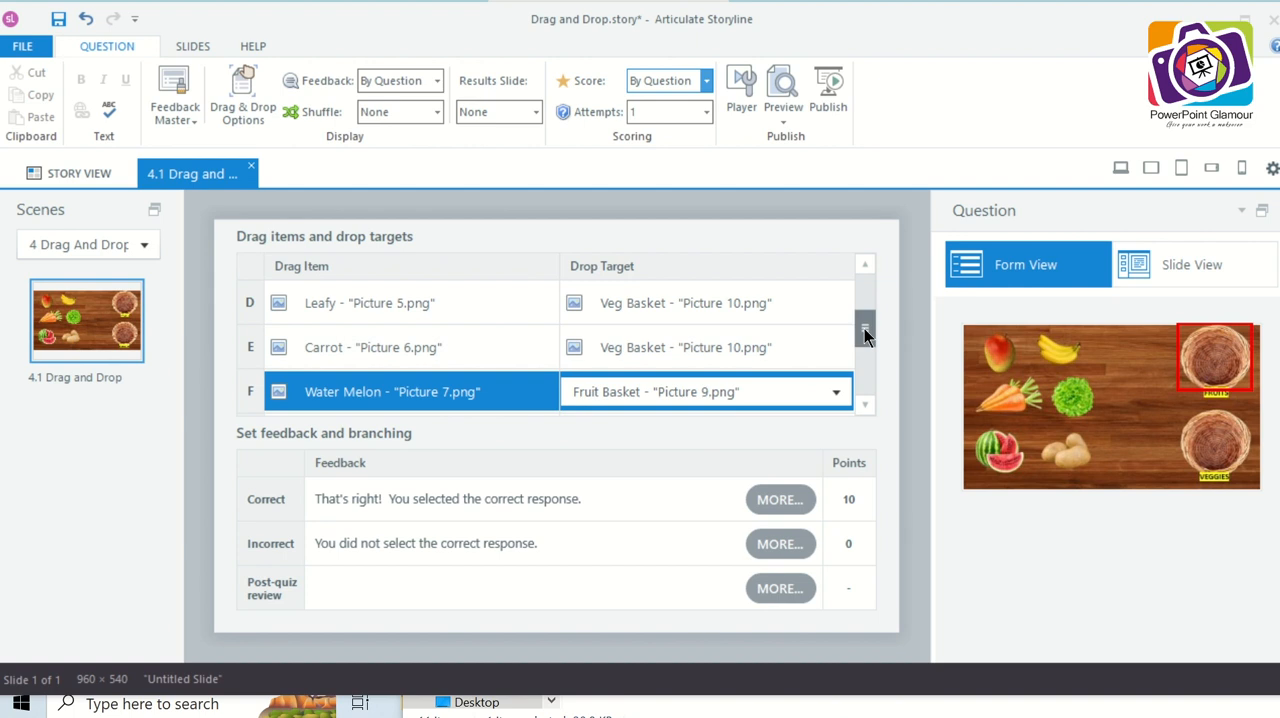
- Review the list of drag item and drop target pairs and the Correct and Incorrect feedback texts
left_click_drag(864, 328, 867, 294)
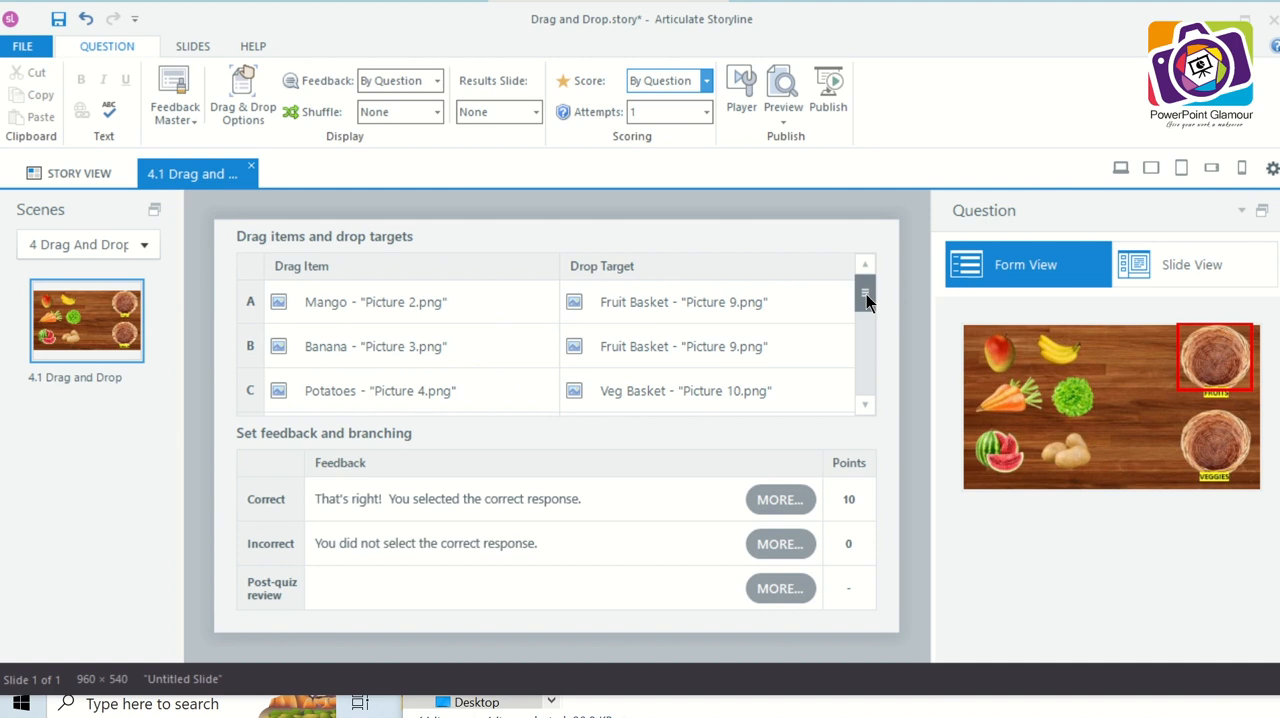
left_click_drag(866, 294, 863, 354)
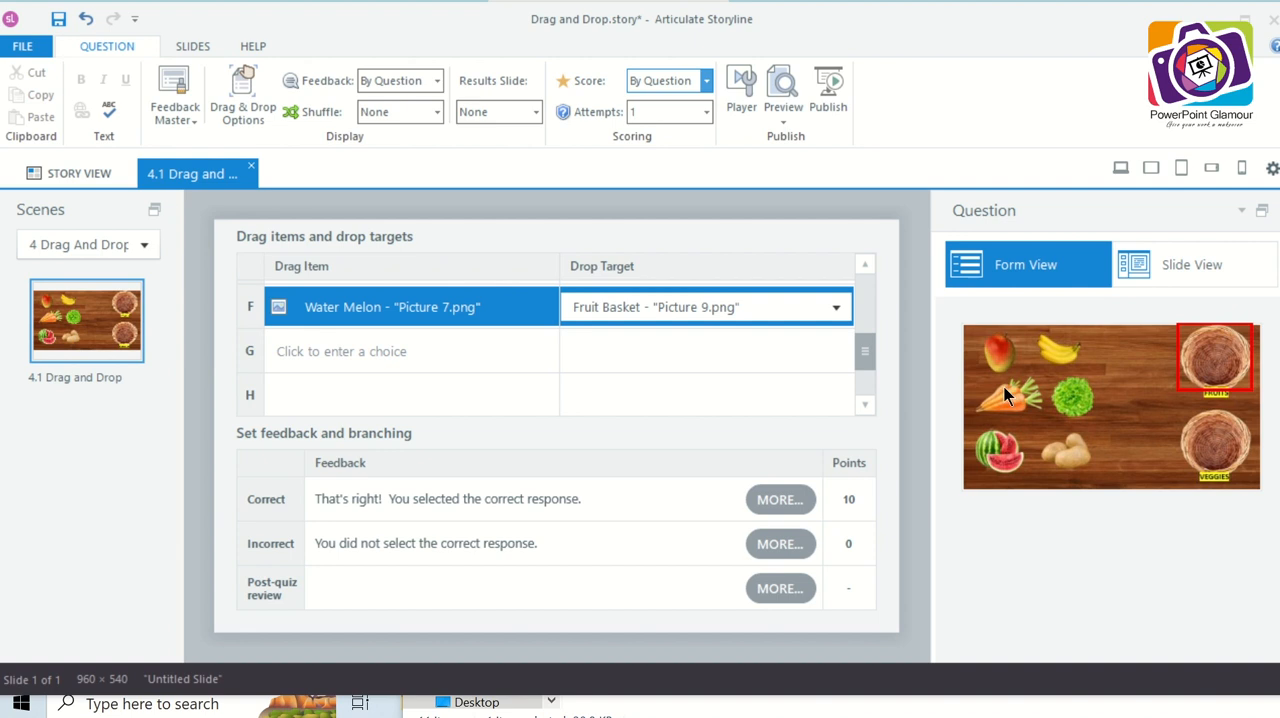
left_click(425, 500)
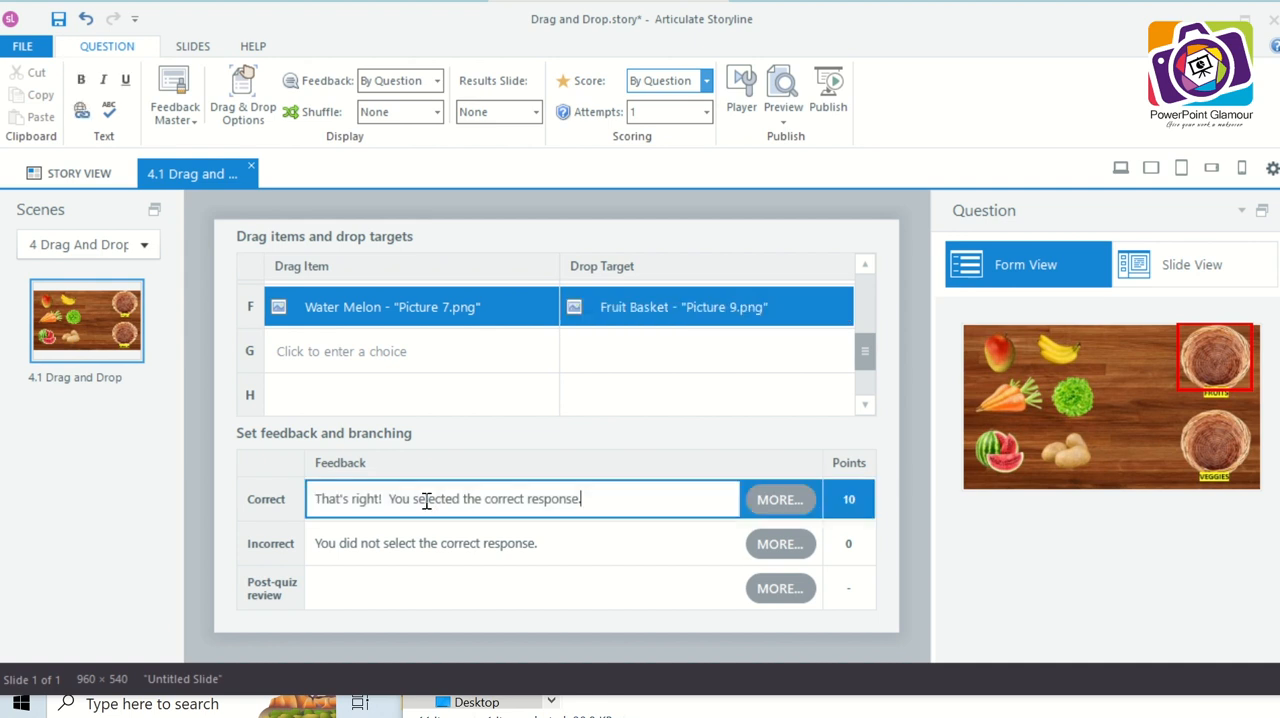
left_click(436, 543)
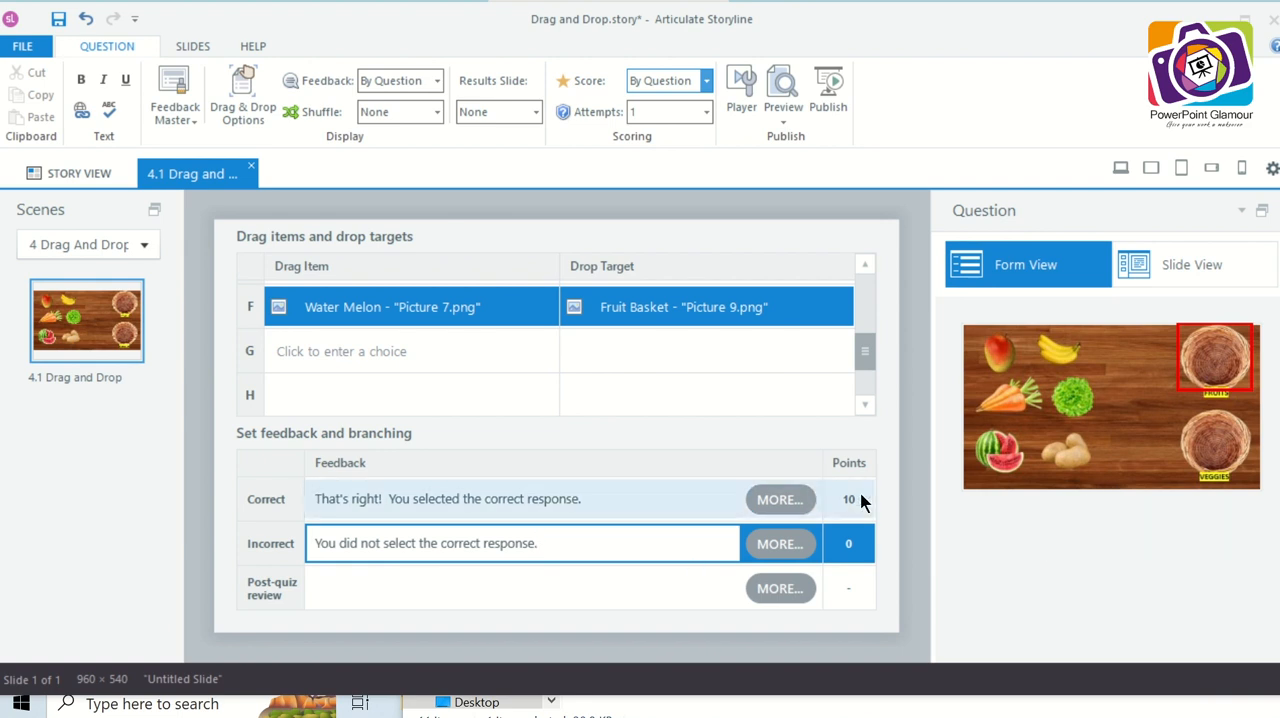
left_click(508, 500)
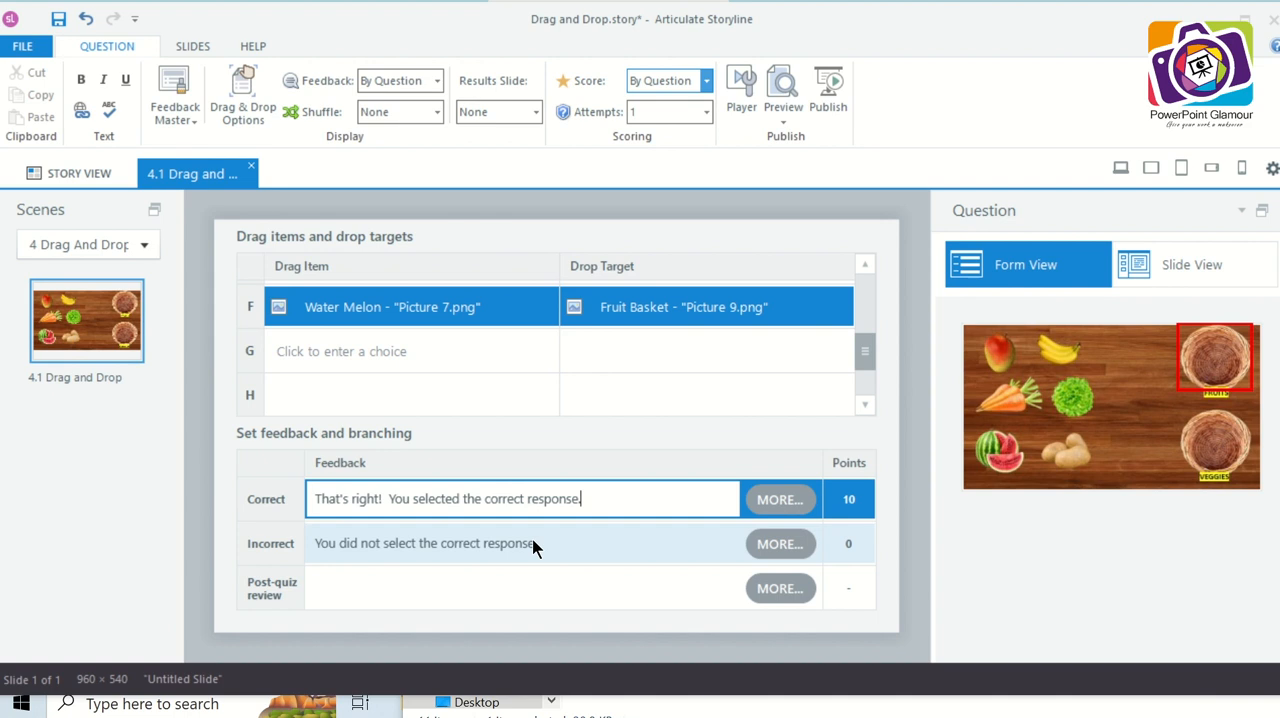
left_click(533, 546)
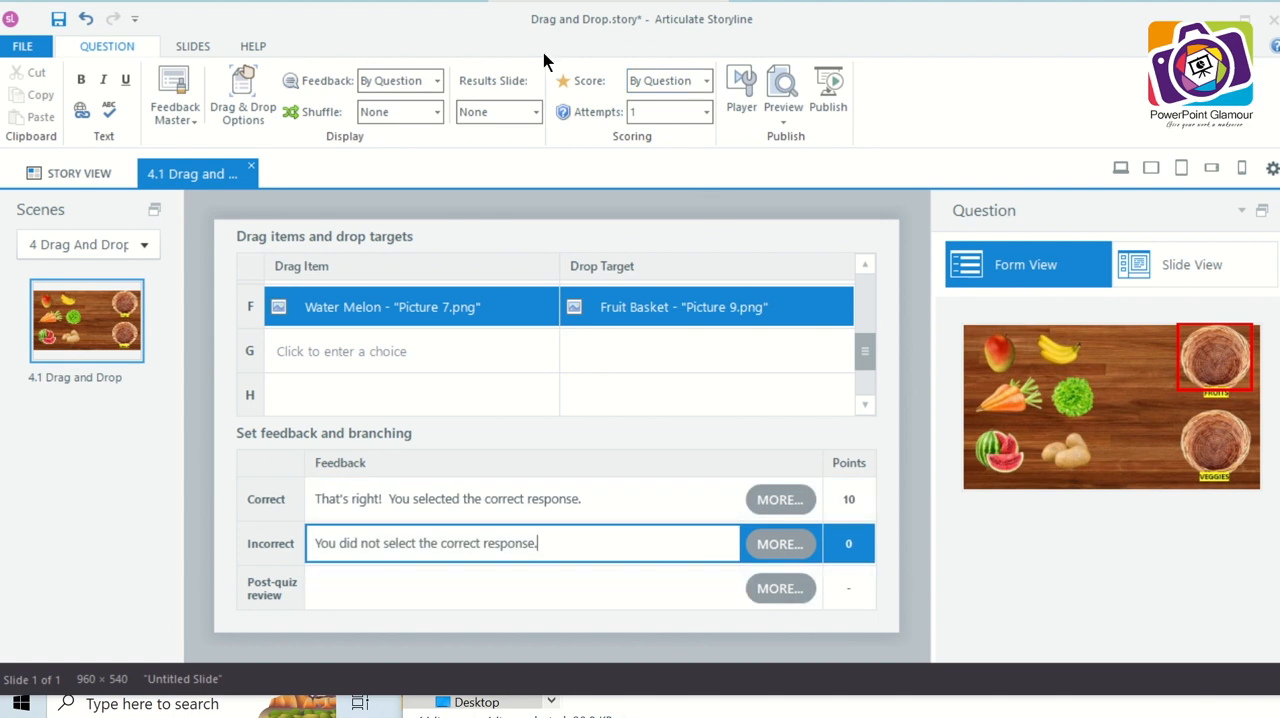
- Set the number of attempts allowed for the question to 3
left_click(707, 115)
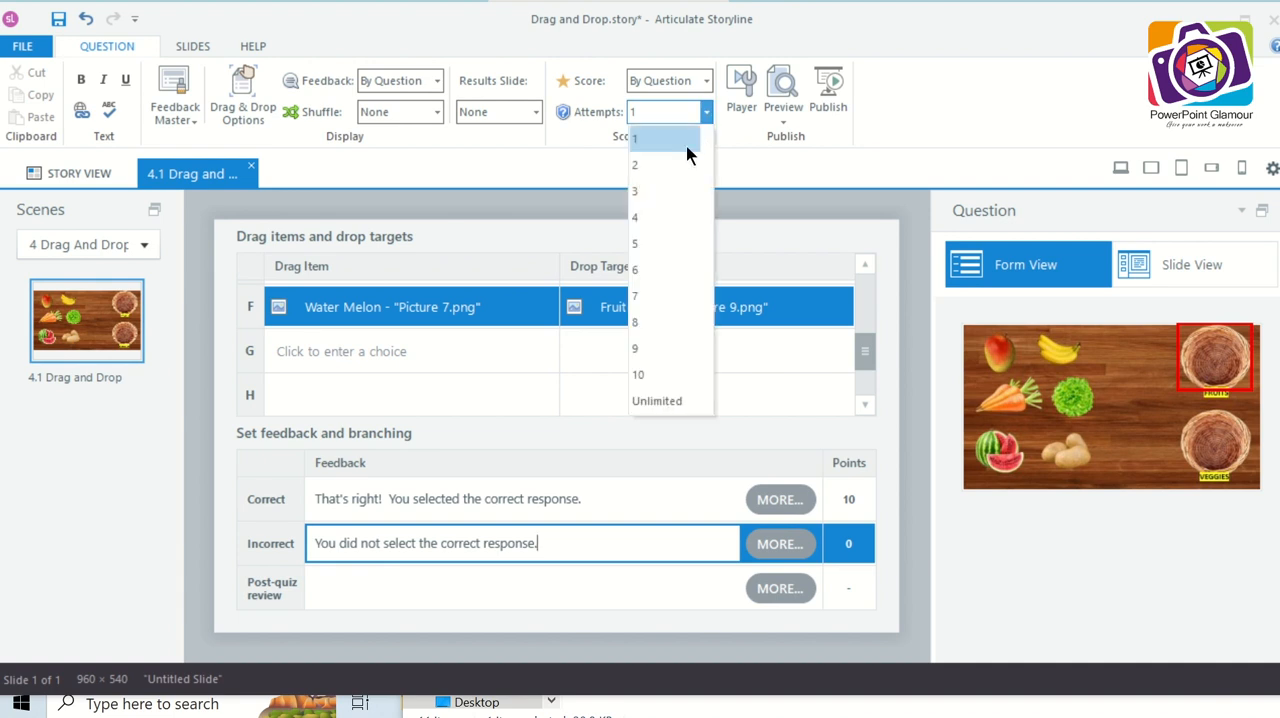
key("Escape")
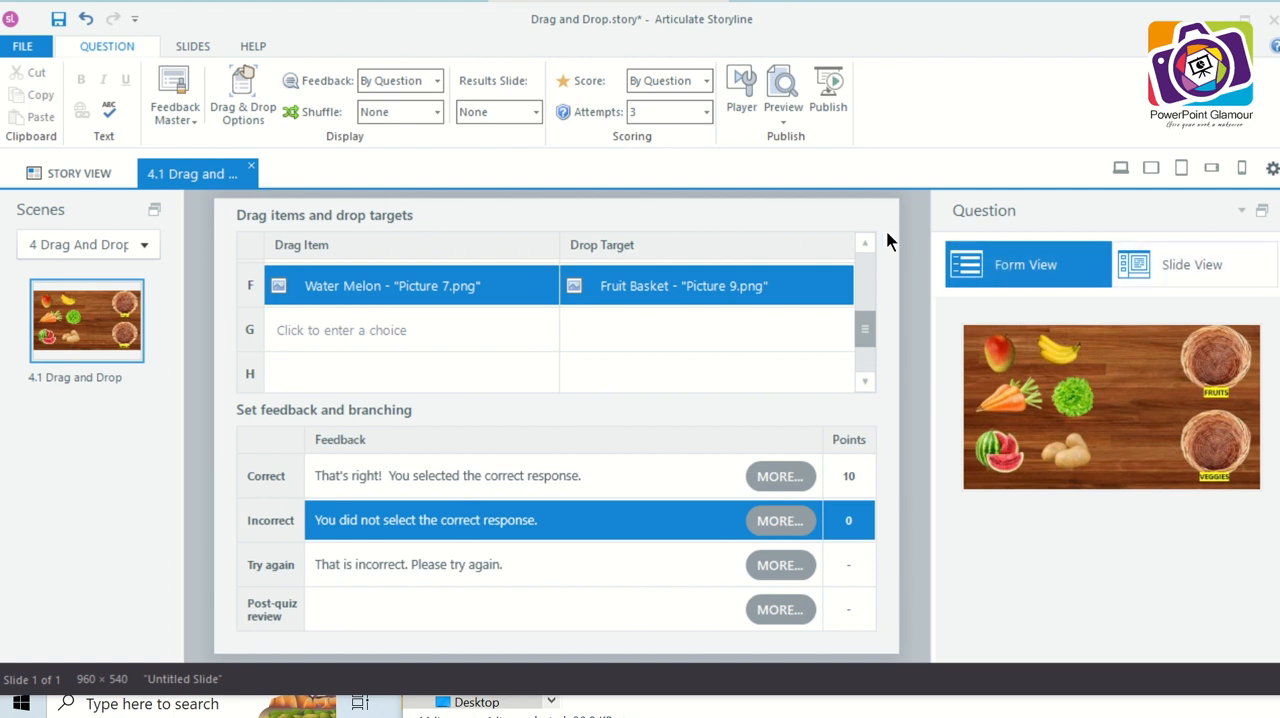
- Return the question to Slide View and preview only this slide
left_click(1189, 263)
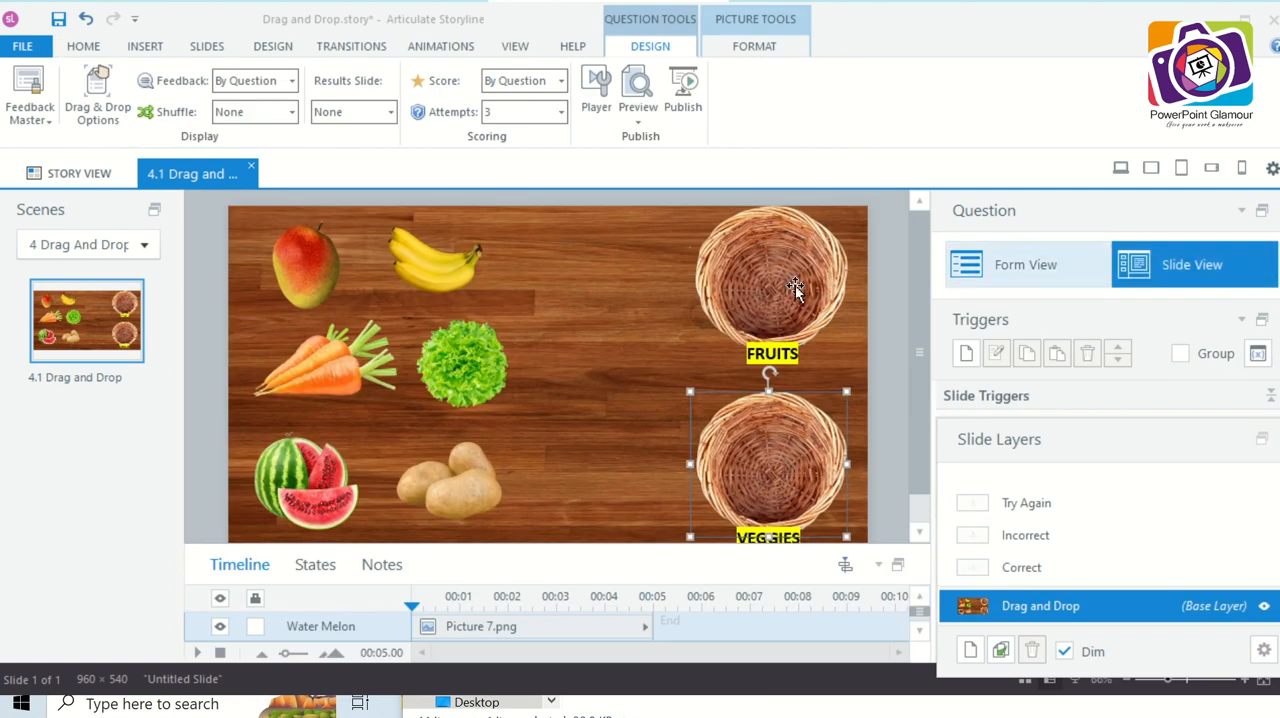
left_click(616, 302)
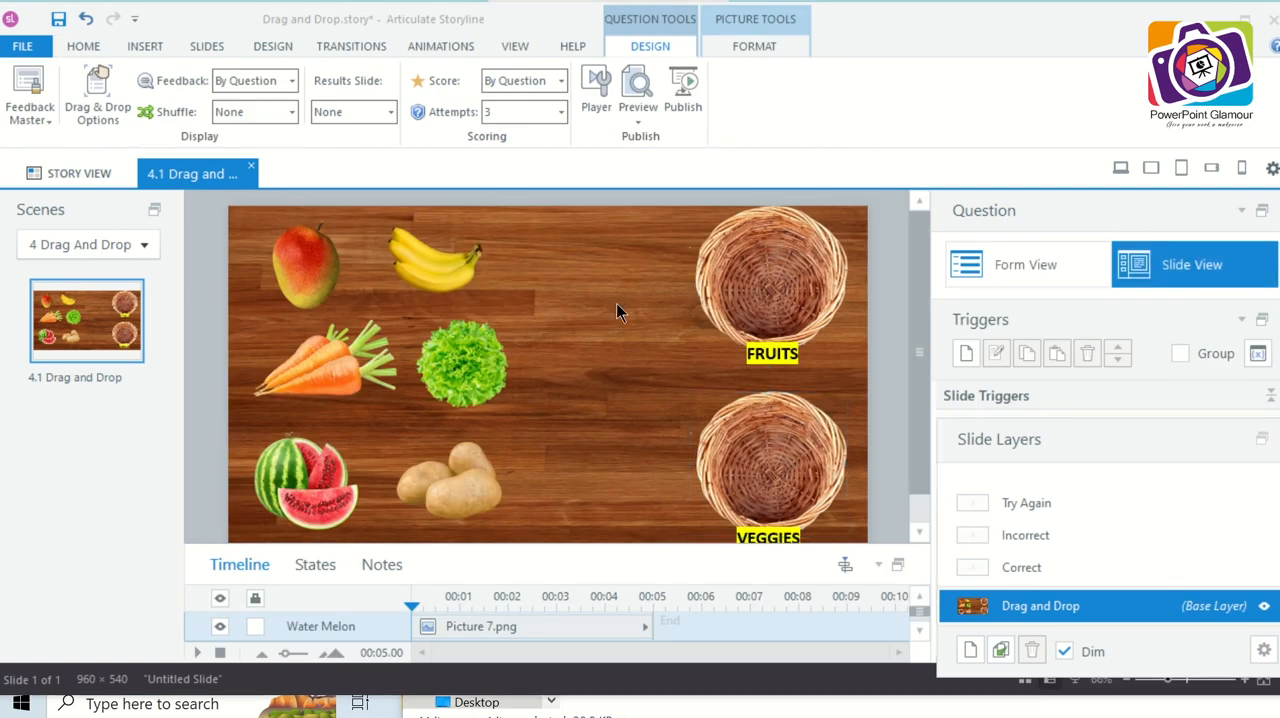
left_click(637, 122)
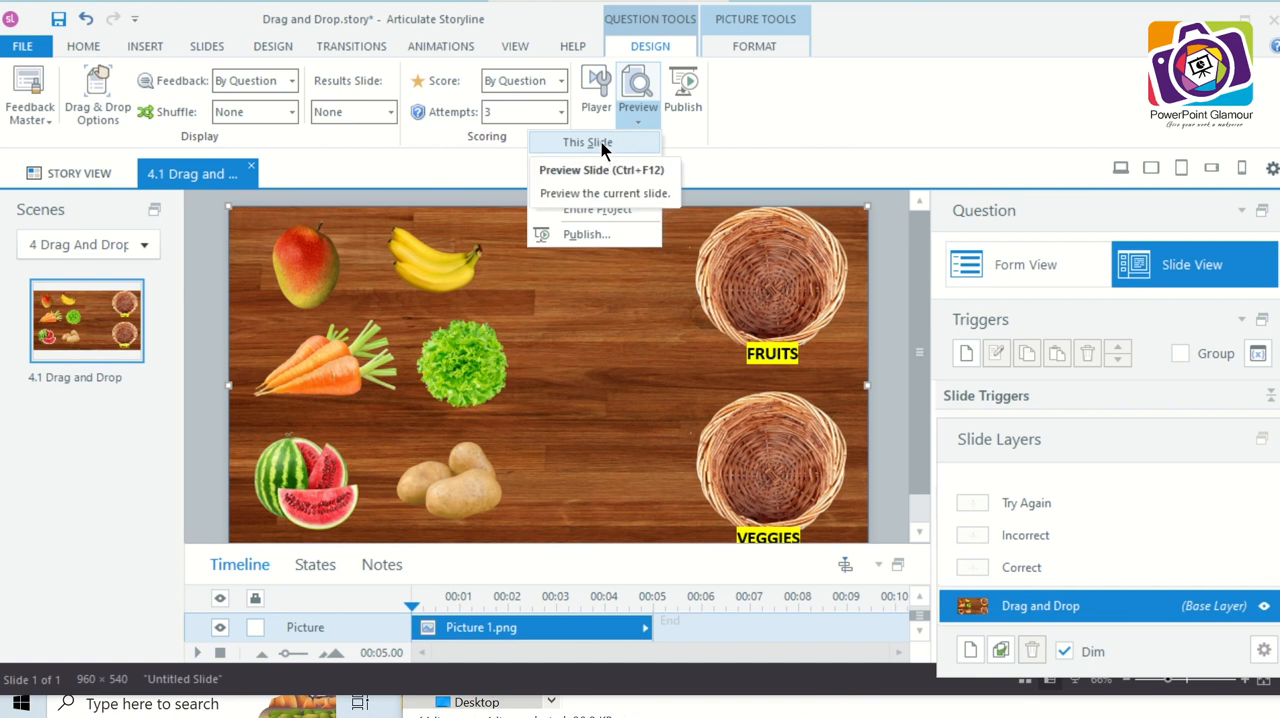
left_click(601, 142)
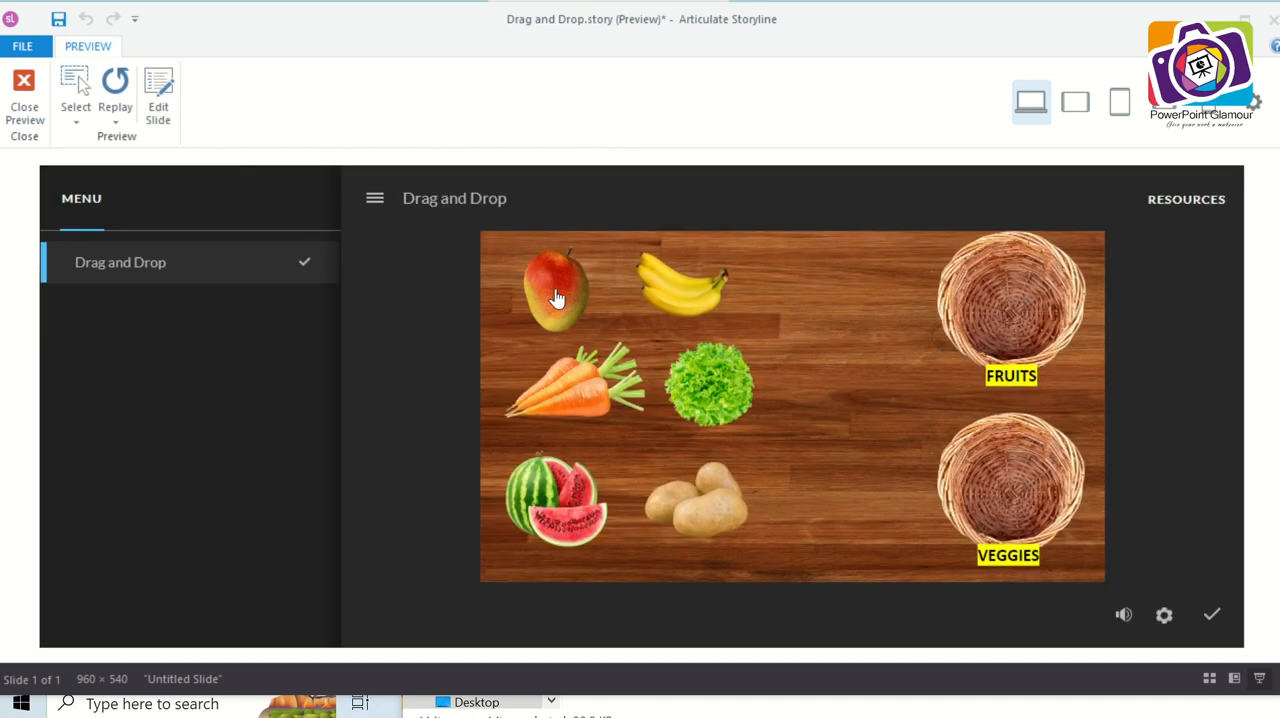
- Test a wrong answer in the preview by swapping the potatoes and watermelon between baskets, sorting the other items correctly, and submitting
left_click_drag(556, 298, 1022, 314)
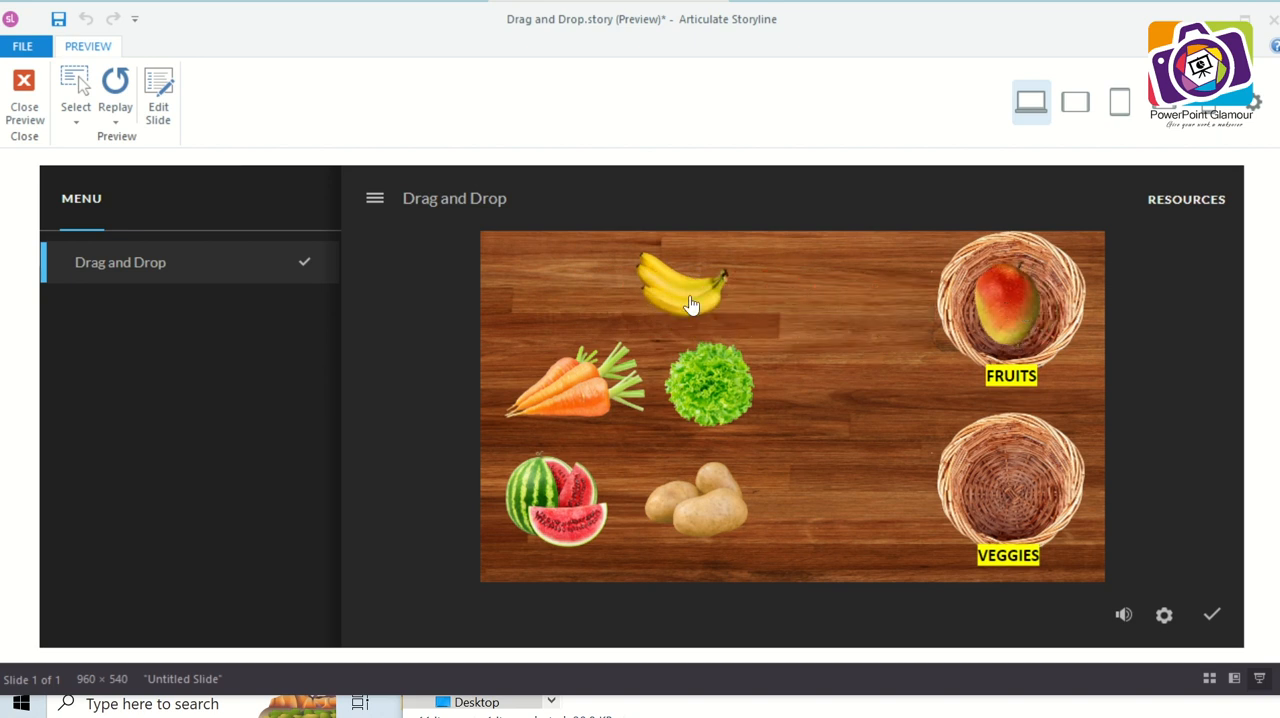
left_click_drag(709, 296, 1014, 331)
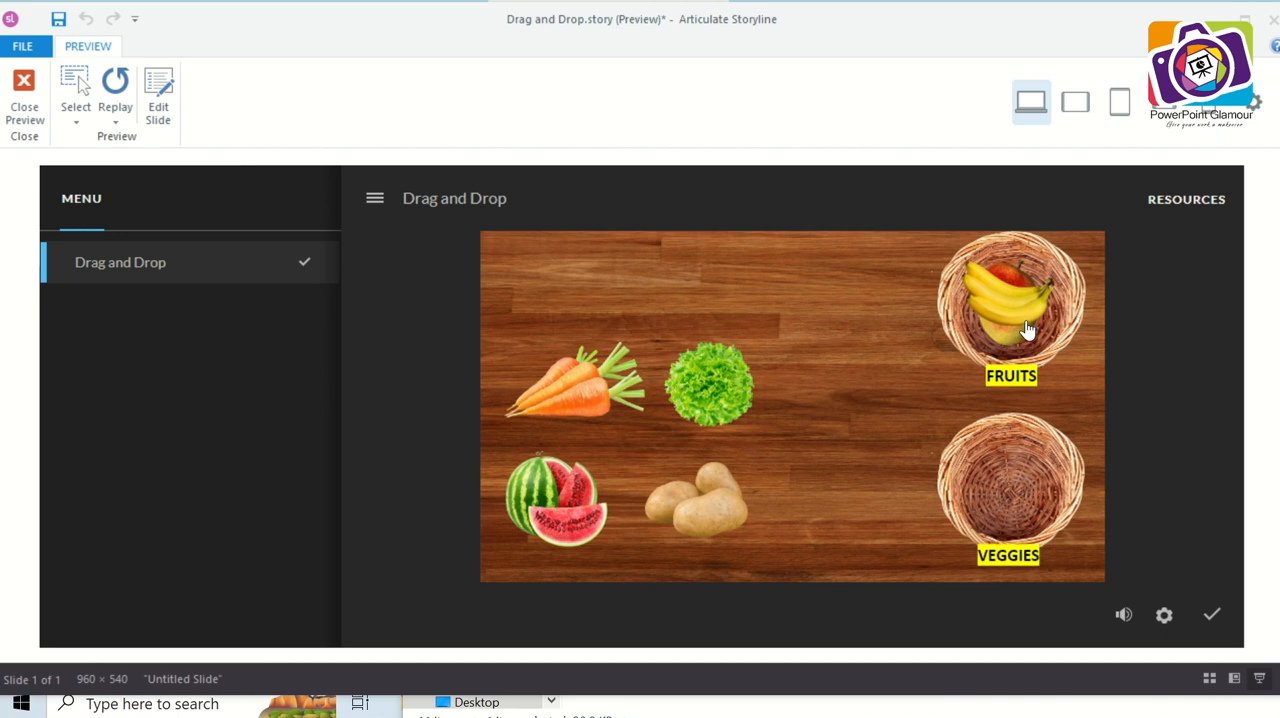
left_click_drag(572, 390, 1015, 491)
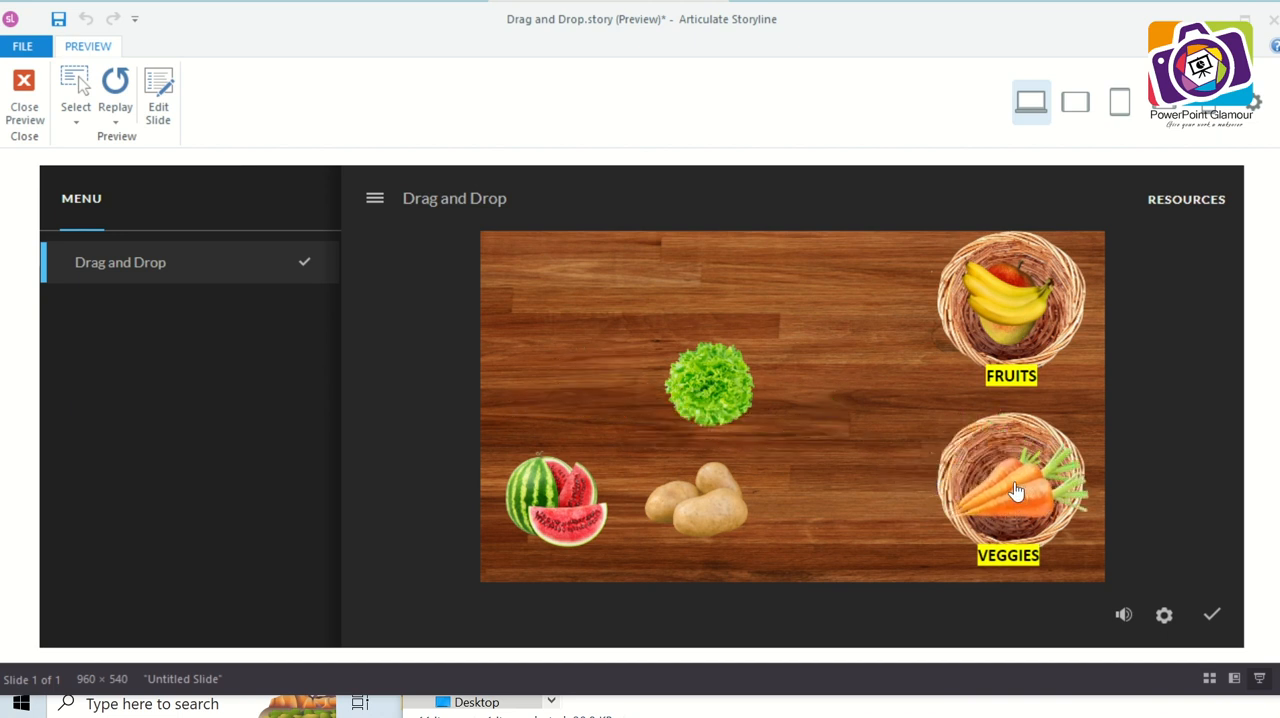
left_click_drag(710, 384, 987, 494)
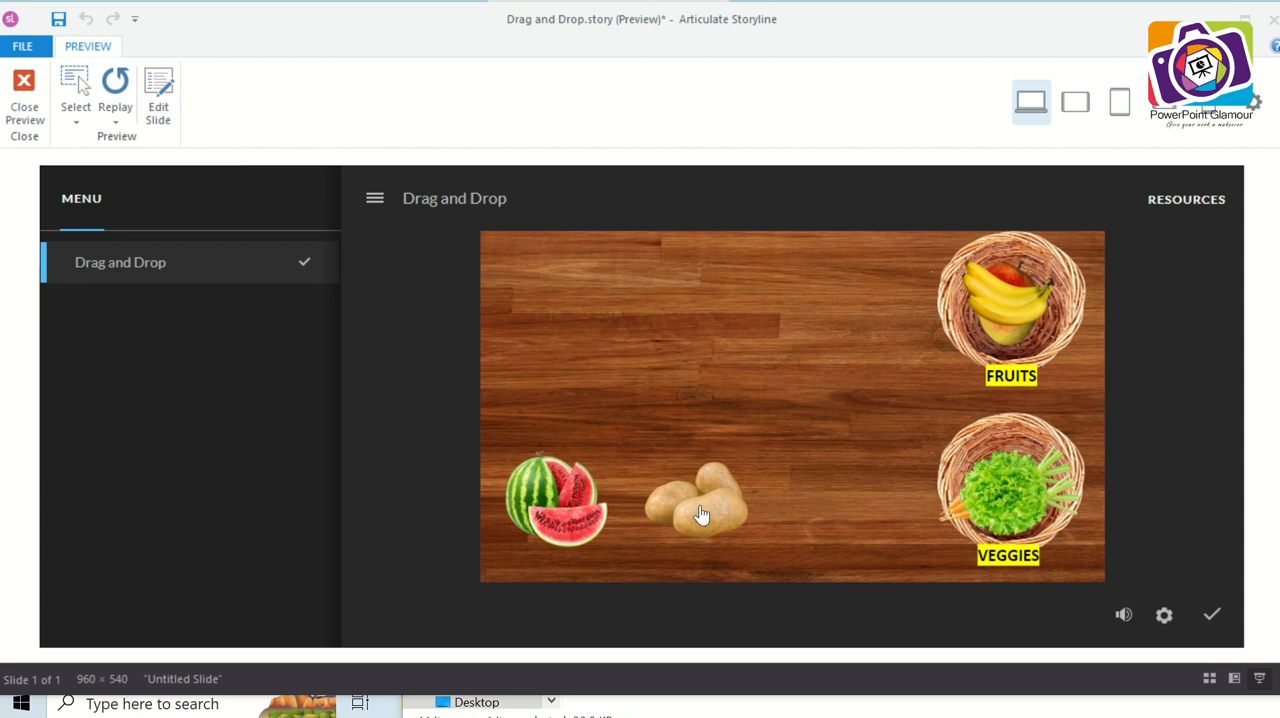
left_click_drag(700, 514, 1005, 310)
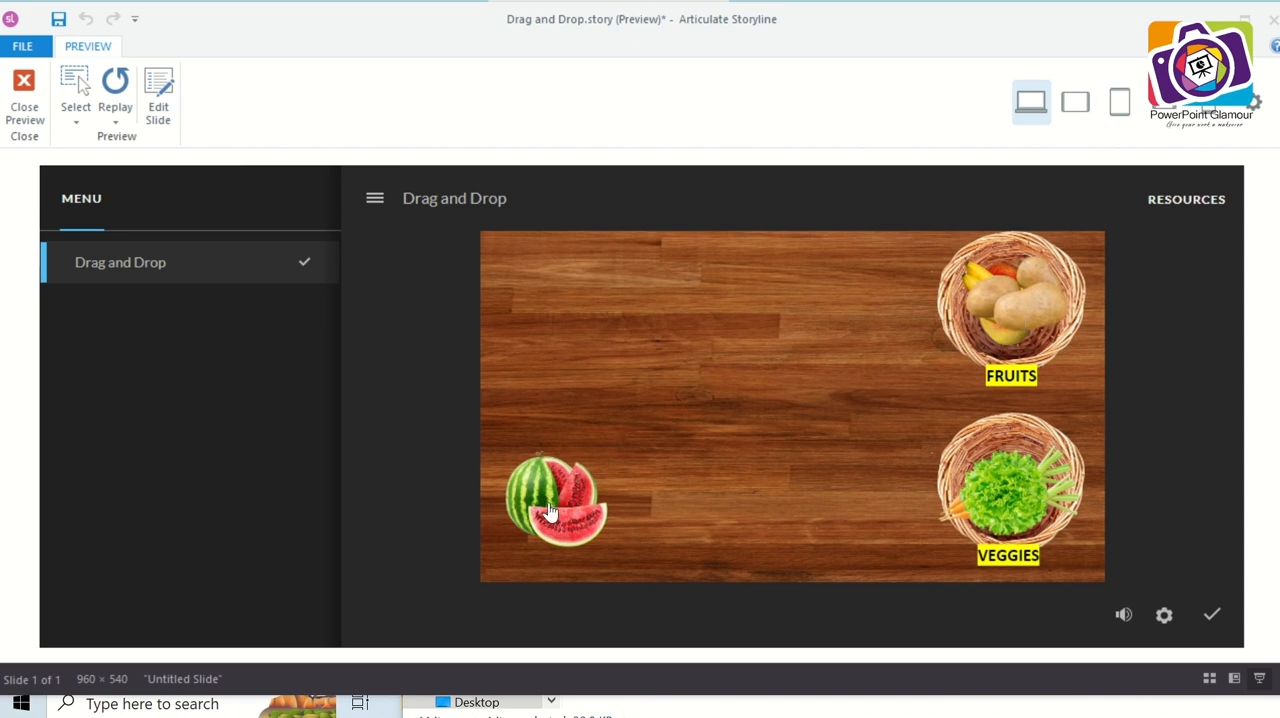
left_click_drag(551, 512, 1005, 495)
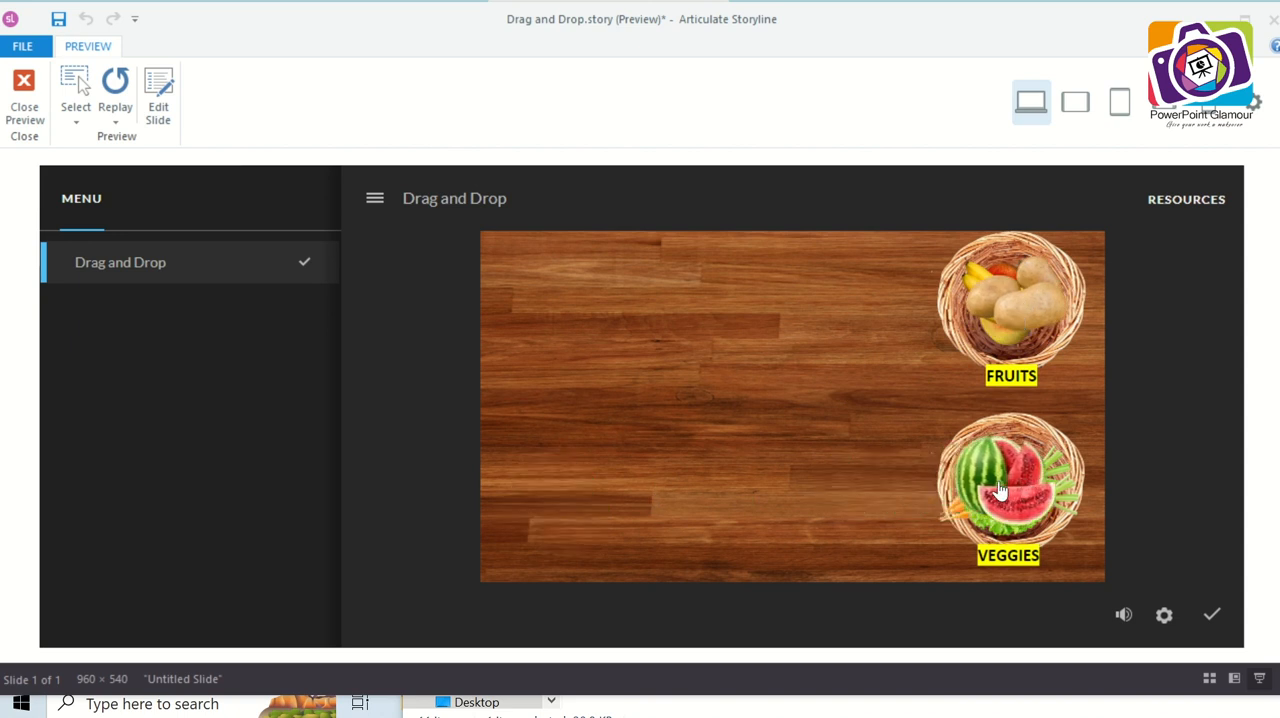
left_click(1212, 616)
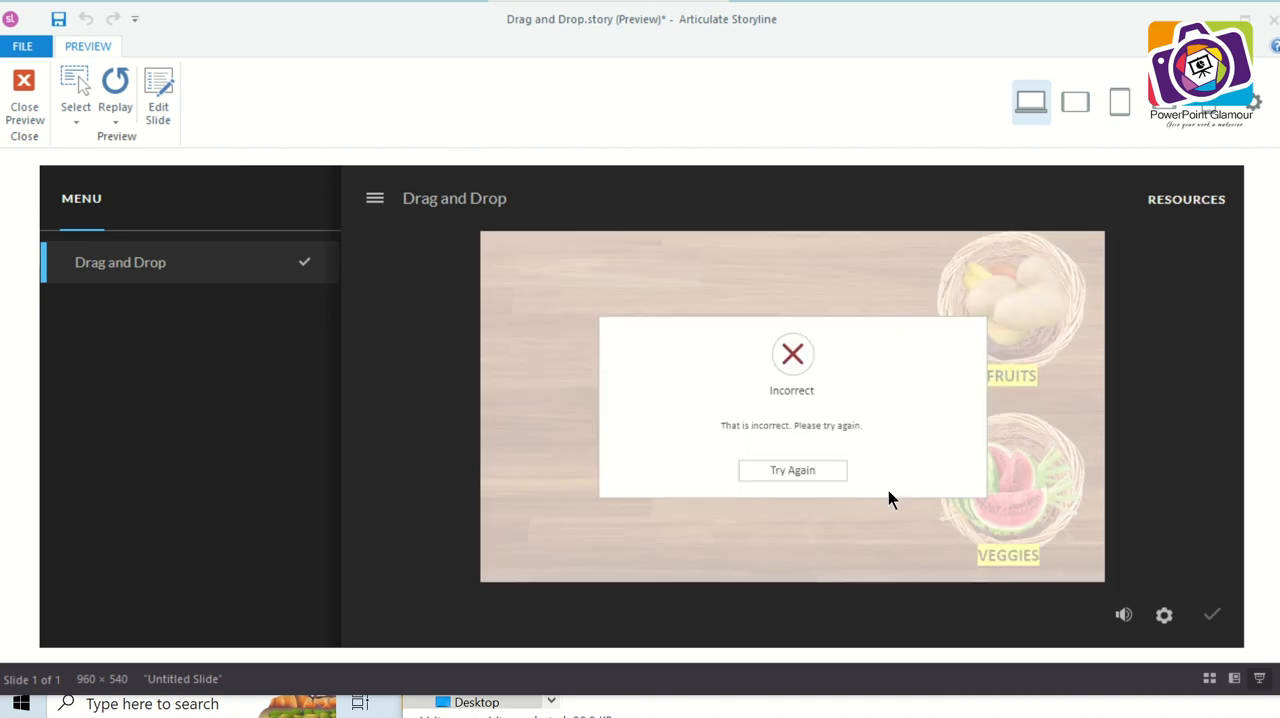
- Retry the question with the watermelon in the fruit basket and potatoes in the veggie basket, submit the answer, and close the preview
left_click(811, 474)
left_click_drag(1025, 325, 771, 471)
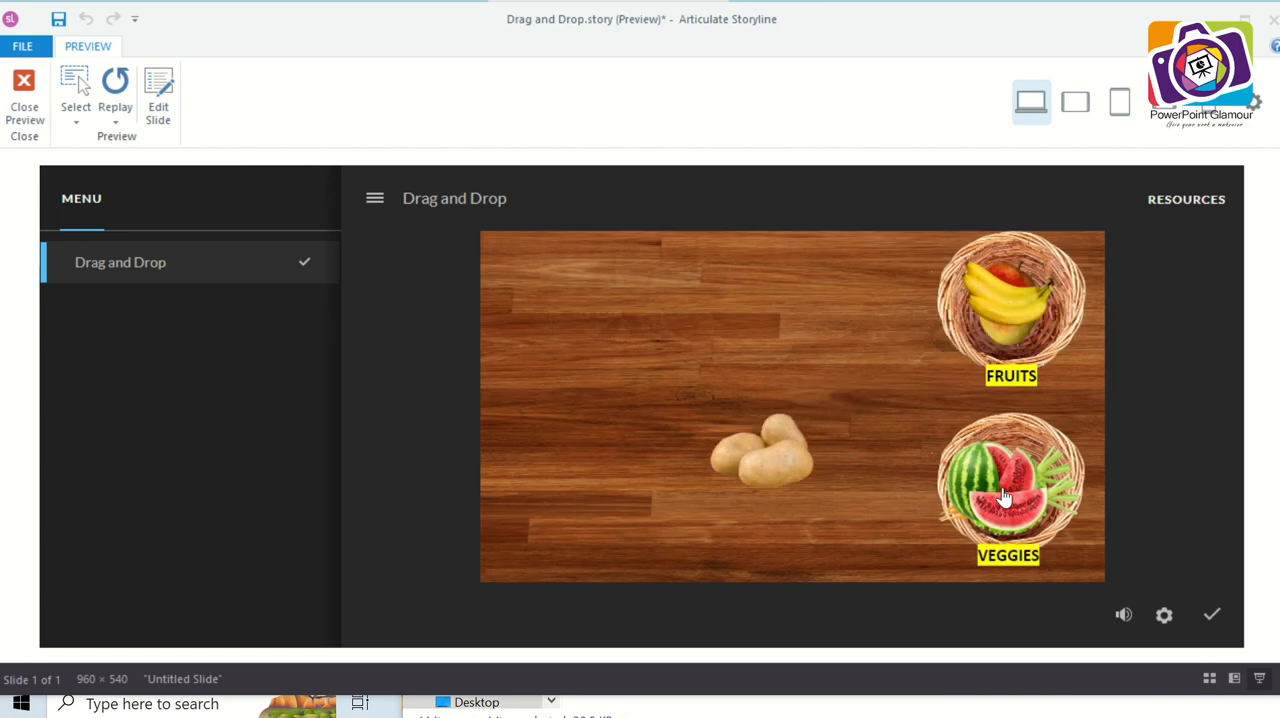
left_click_drag(1004, 497, 1010, 345)
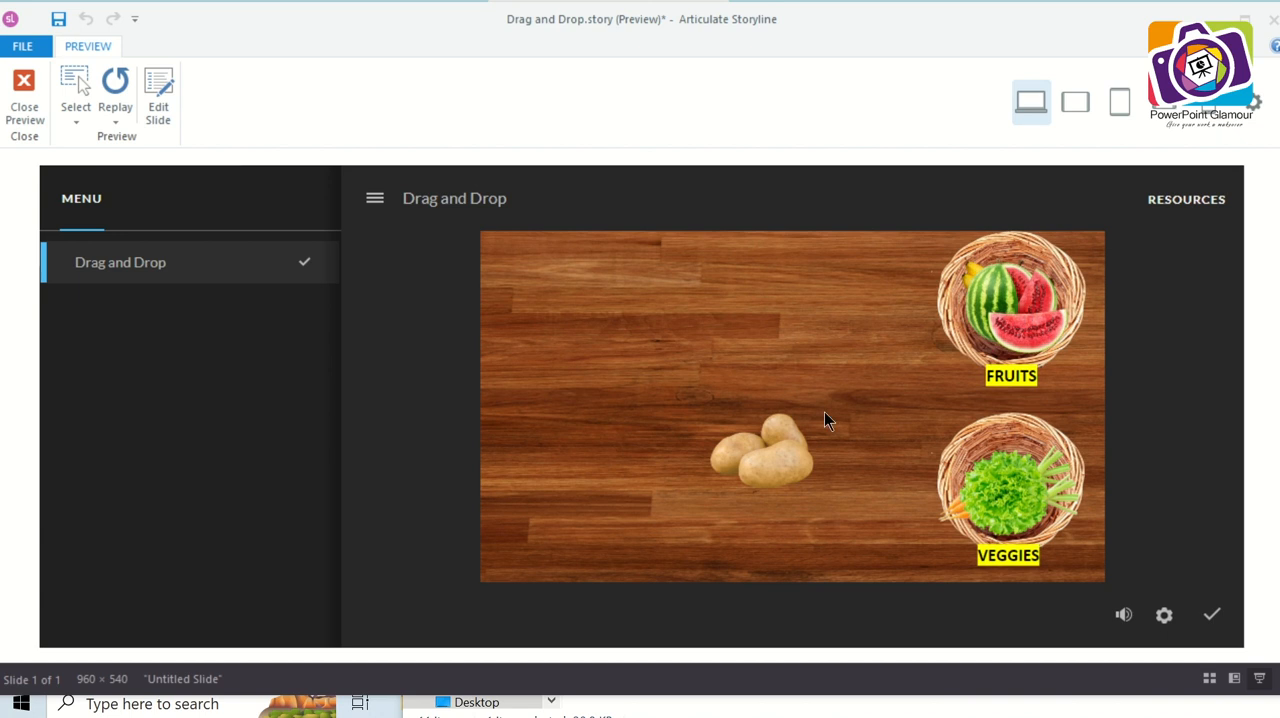
left_click_drag(763, 457, 1005, 492)
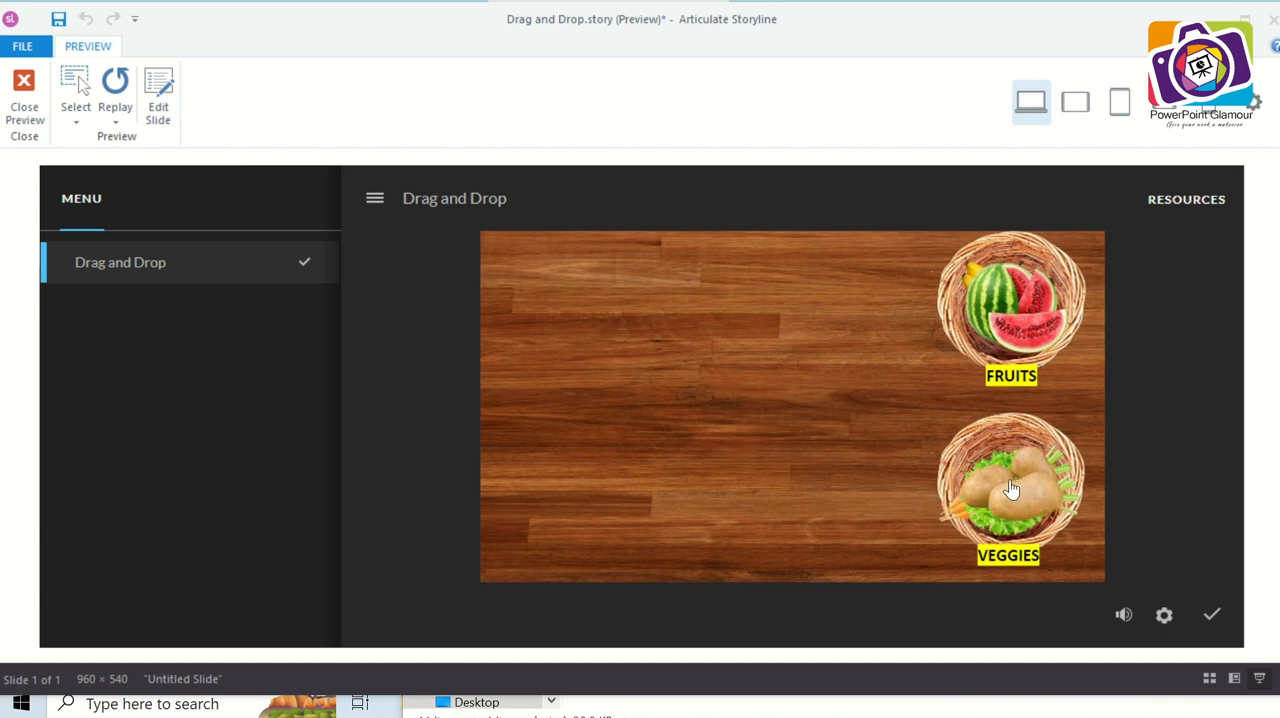
left_click(1210, 620)
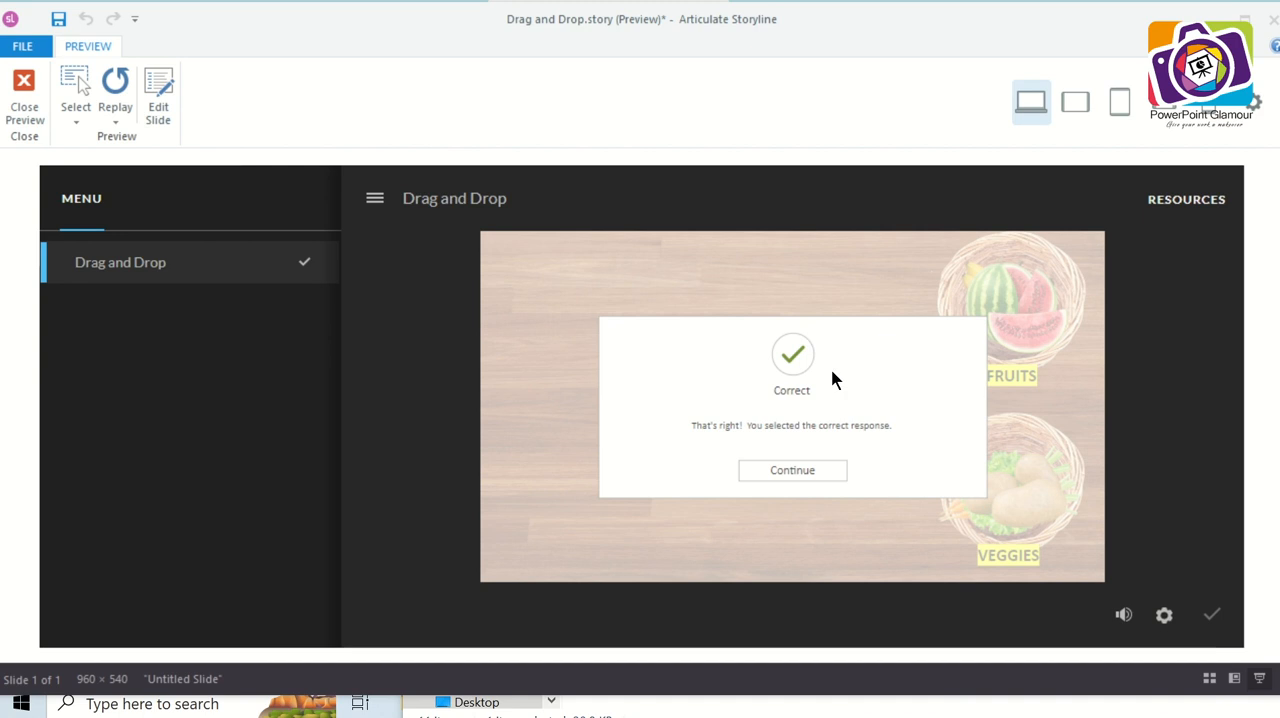
left_click(813, 475)
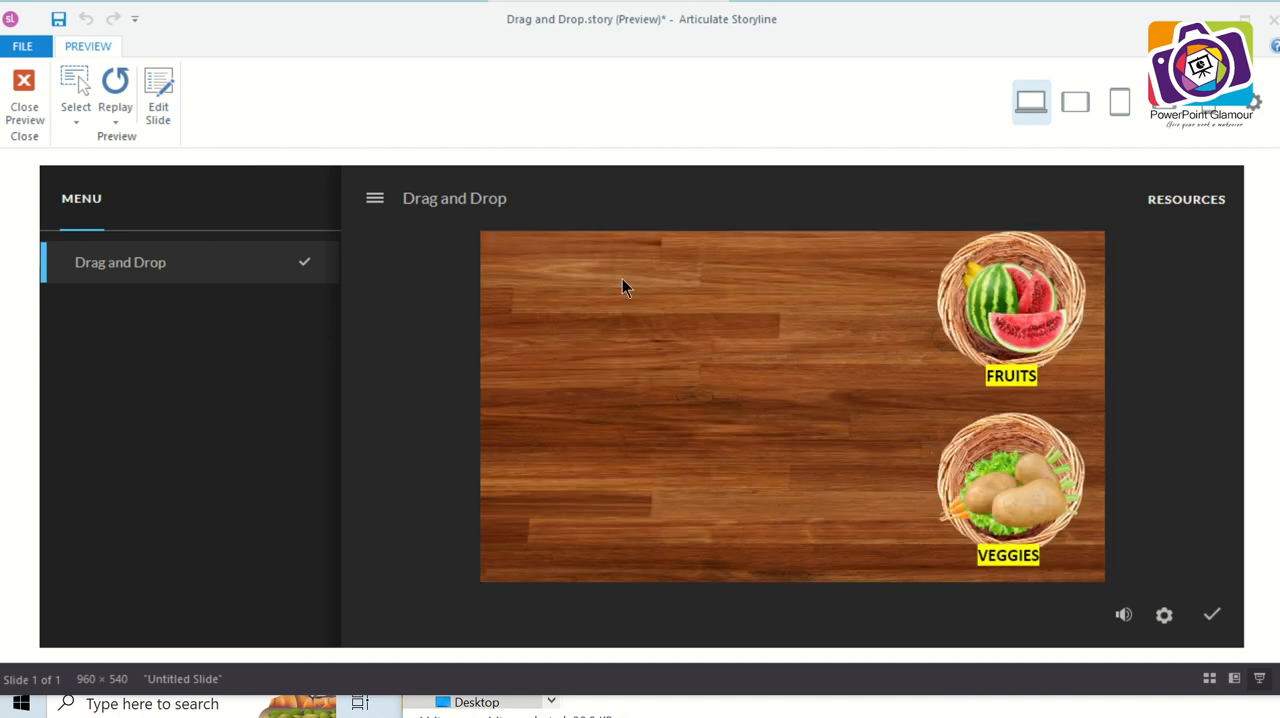
left_click(22, 92)
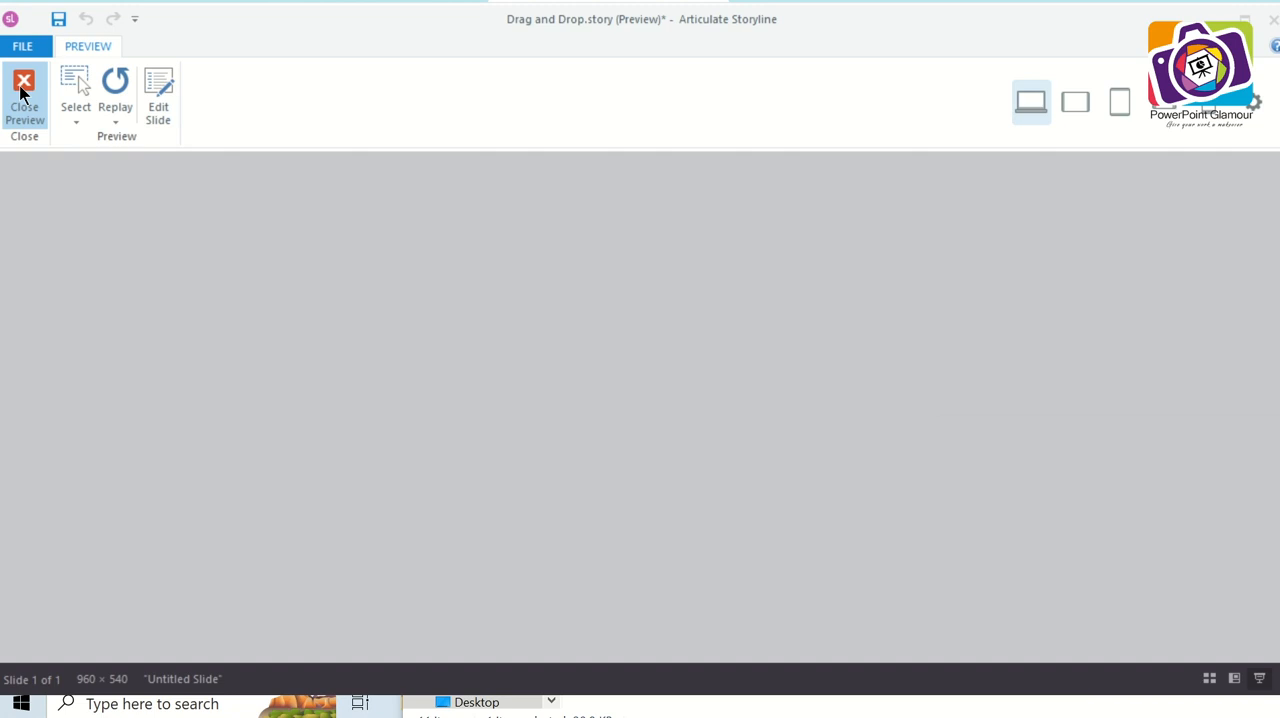